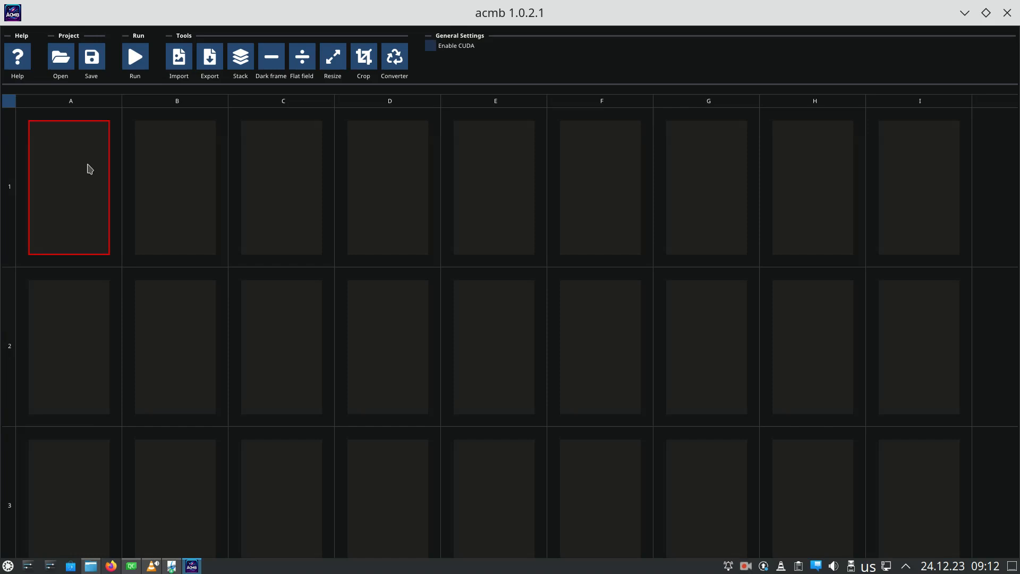
- View light frame IMG_0914.CR2 in Okular, return to acmb, and add an Import Images block in cell A2
click(172, 566)
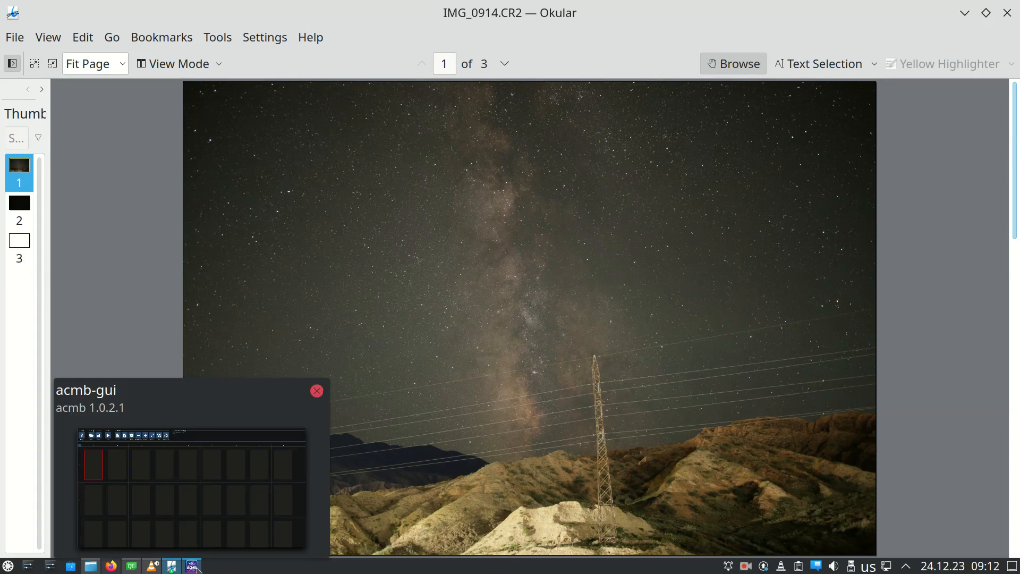
click(192, 566)
click(93, 340)
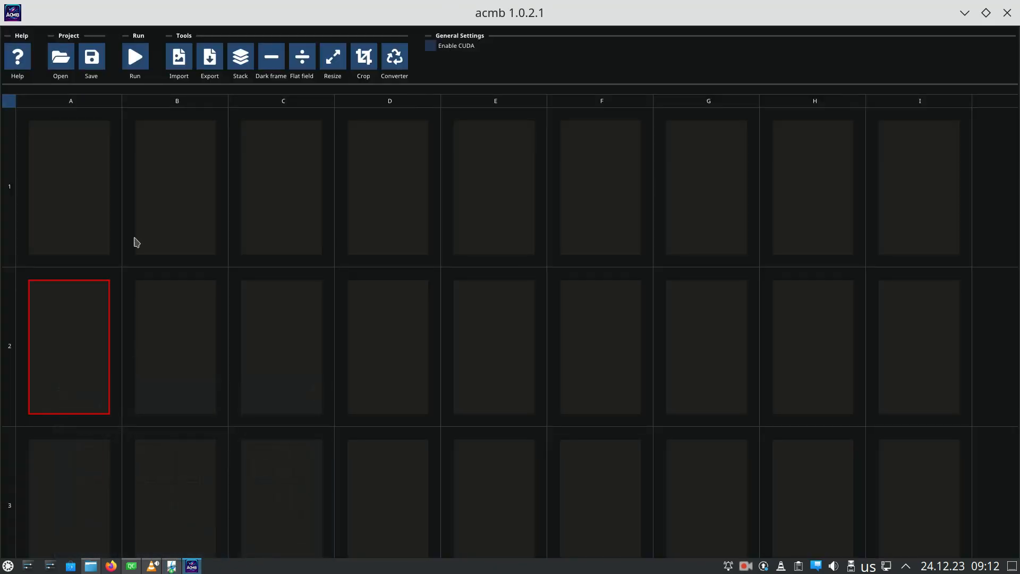
click(186, 63)
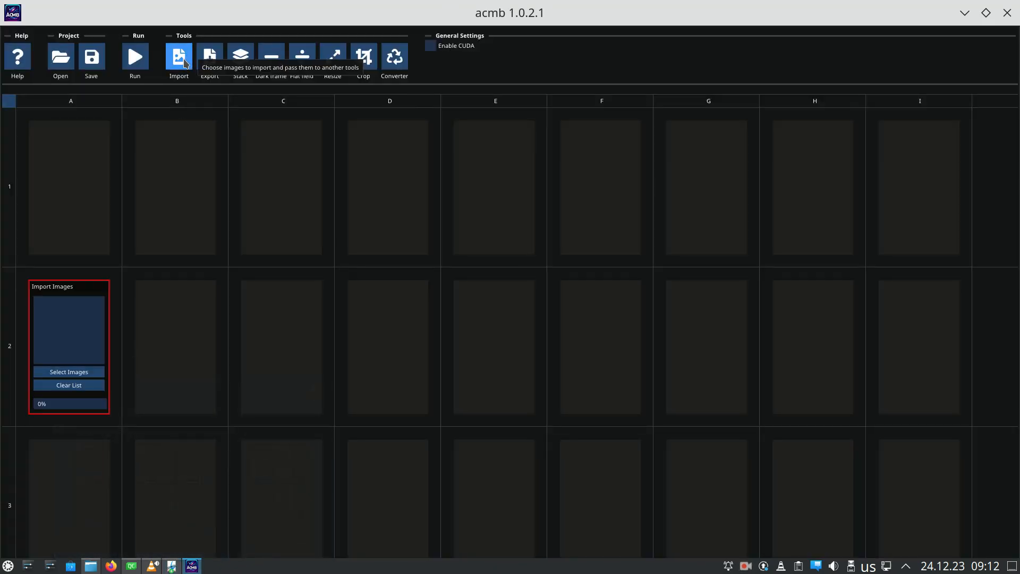
- Load light frames IMG_0914.CR2 through IMG_0963.CR2 from the !Milky_Way/Lights folder into the import block in A2
click(92, 379)
click(149, 78)
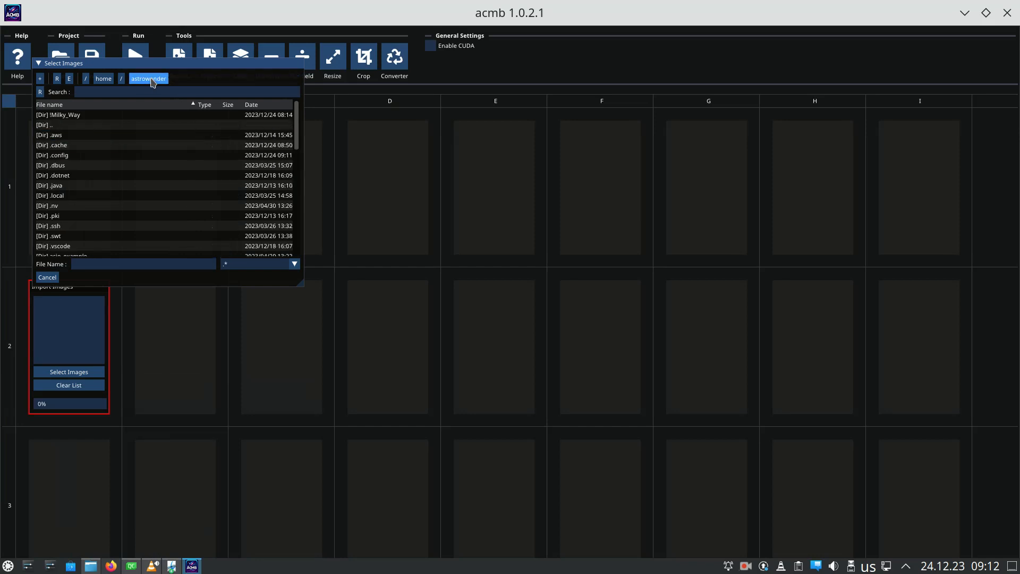
double_click(98, 115)
double_click(92, 143)
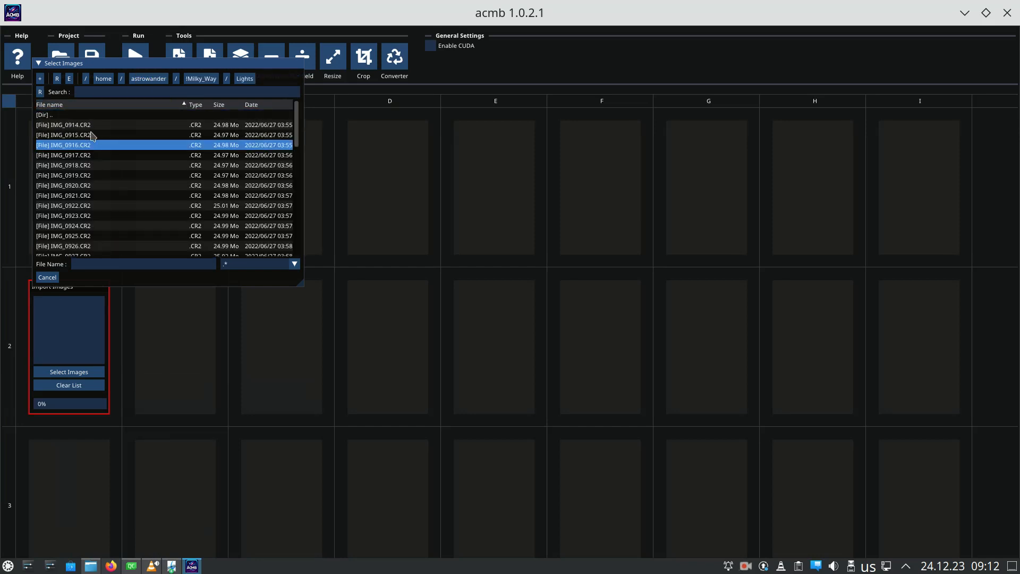
click(91, 126)
scroll(117, 191, down, 7)
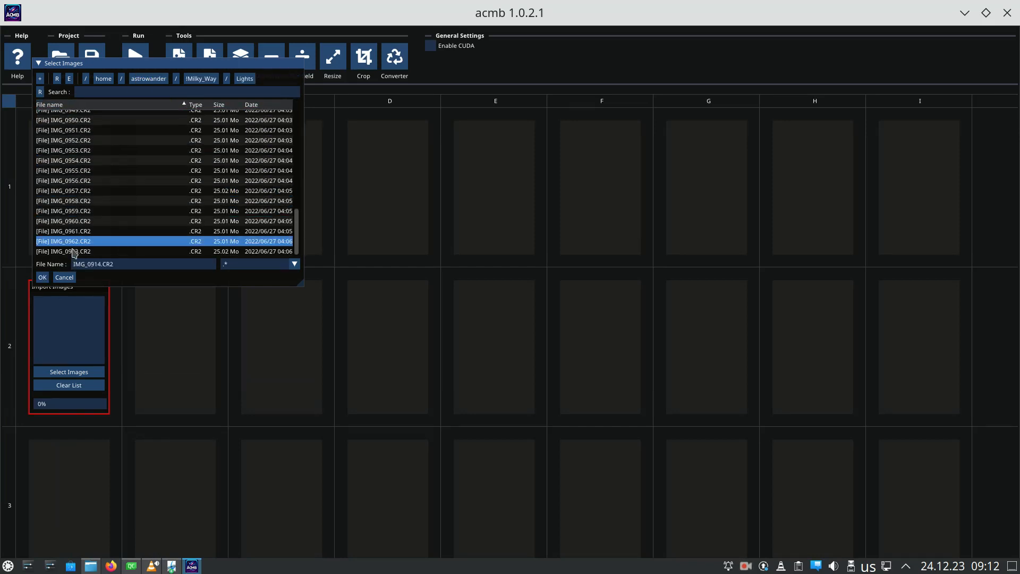
shift+click(73, 252)
click(43, 278)
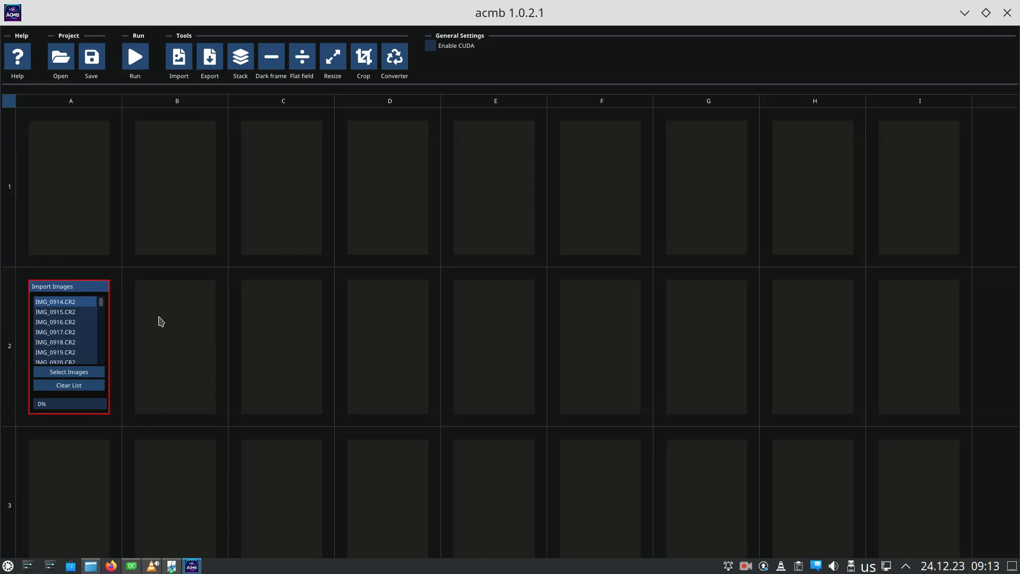
- View the sample dark frame IMG_1853.CR2 in Okular and return to acmb
click(171, 567)
click(171, 567)
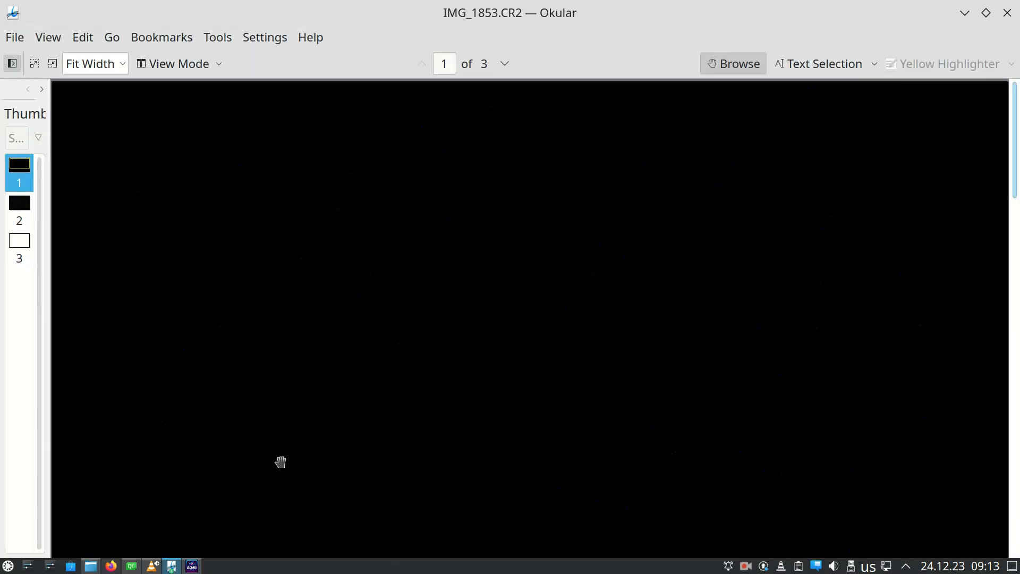
click(193, 567)
- Add a Subtract Dark Frame block in cell B2 and an Import Images block above it in B1
click(185, 370)
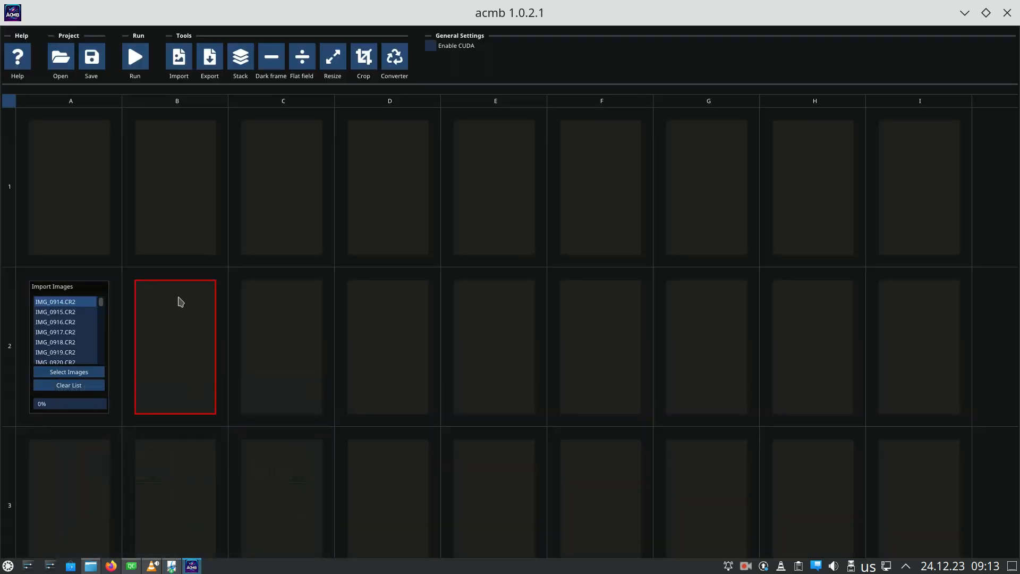
click(283, 57)
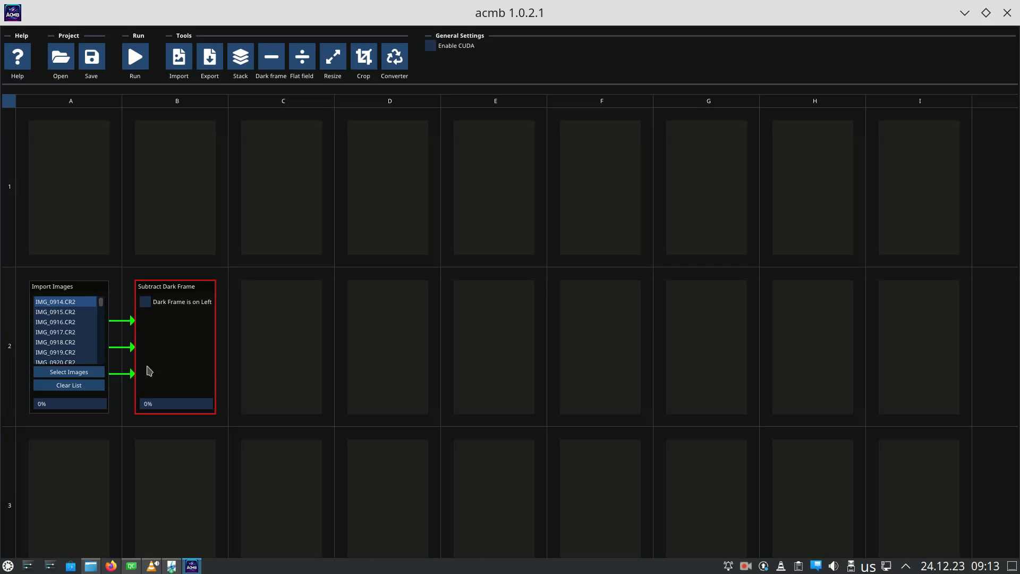
click(192, 151)
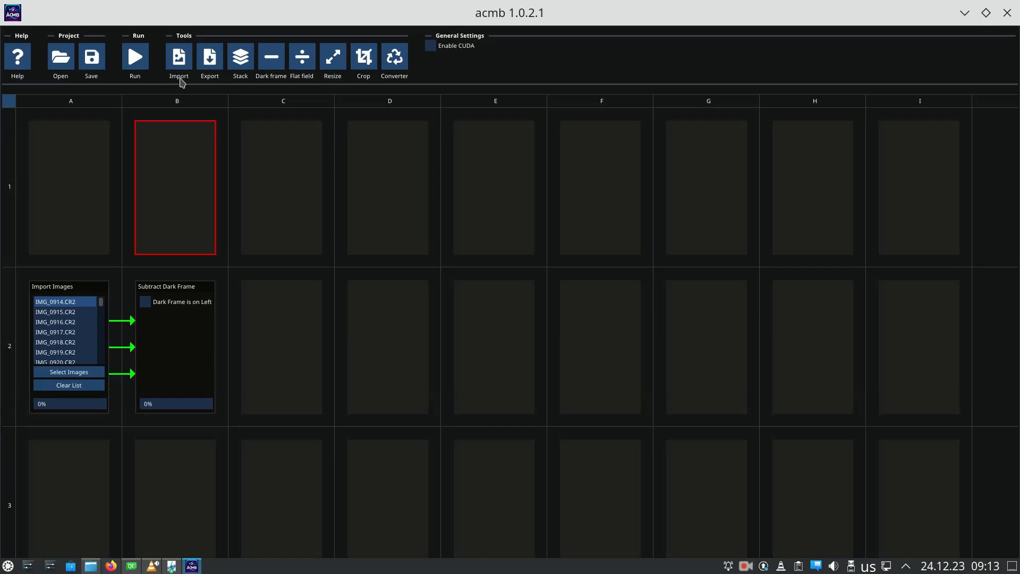
click(181, 55)
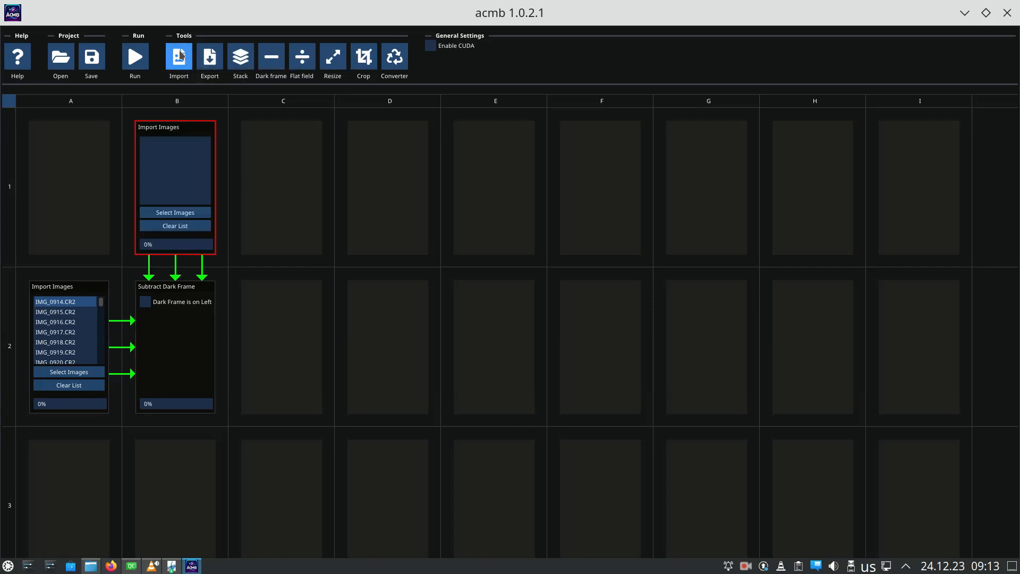
- Load dark frames IMG_1853.CR2 through IMG_1862.CR2 from !Milky_Way/Darks into B1, and switch its connection to B2 to merge into one
click(190, 211)
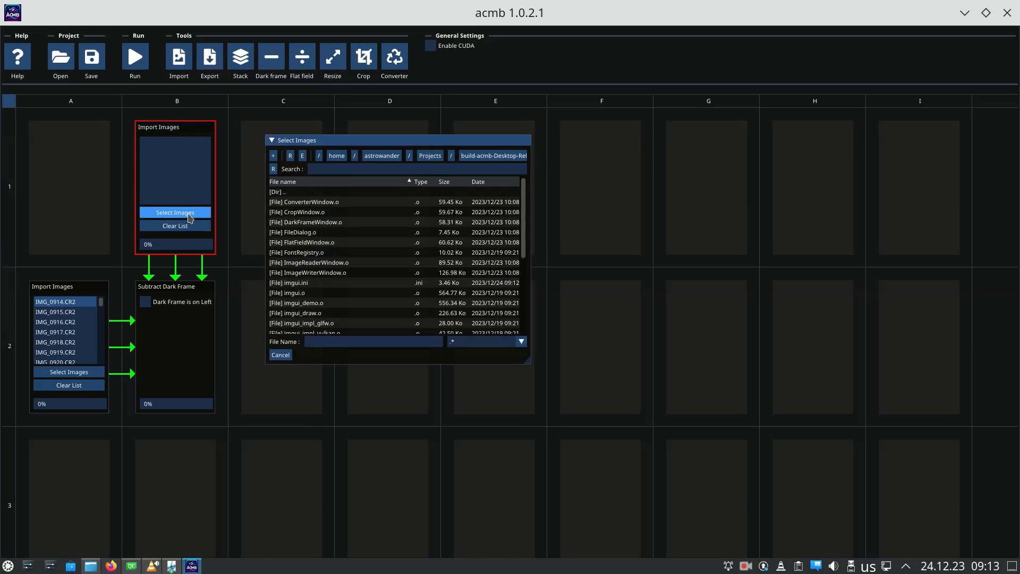
click(381, 155)
double_click(332, 201)
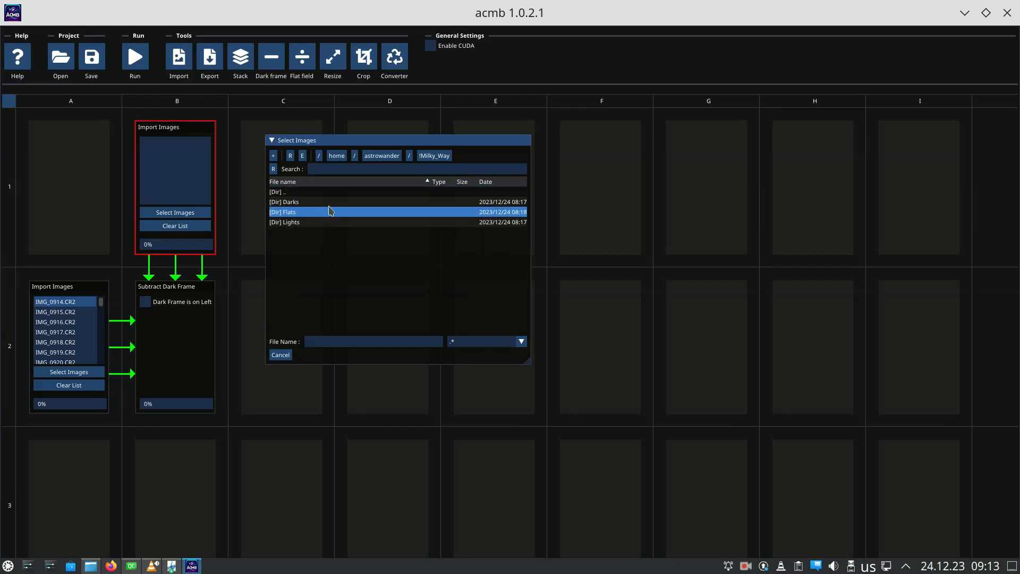
double_click(330, 202)
click(330, 202)
shift+click(329, 296)
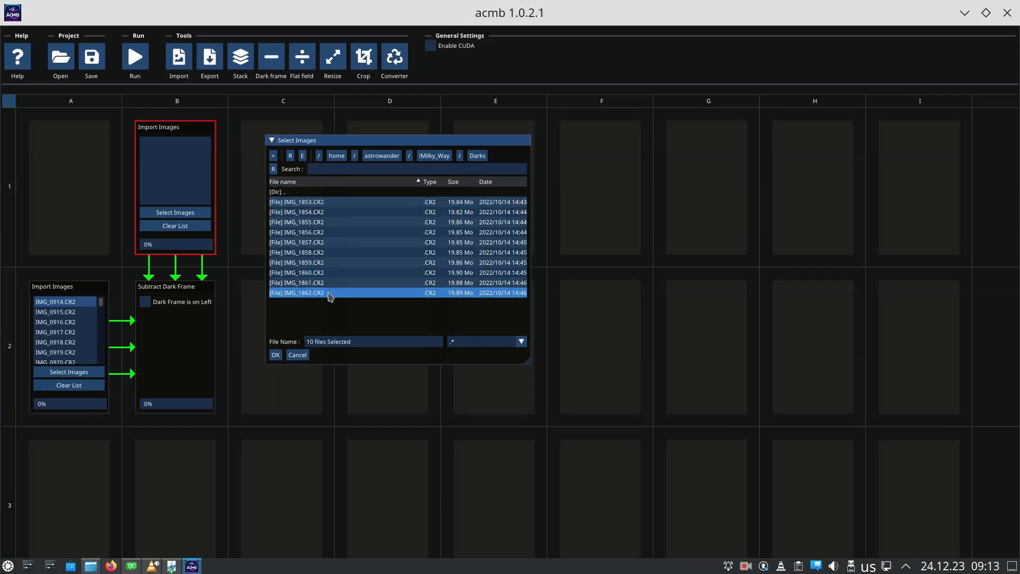
click(276, 355)
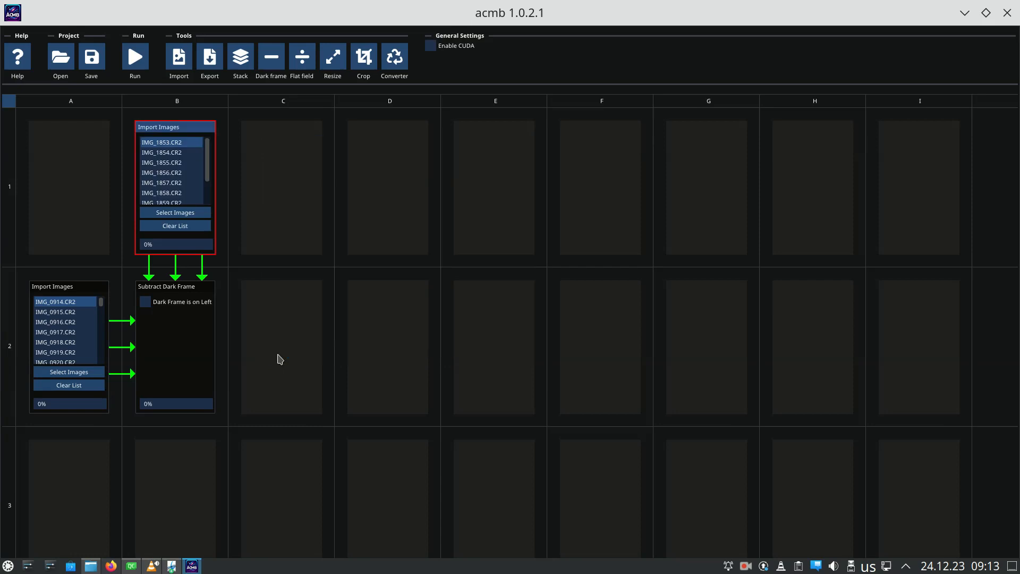
click(173, 272)
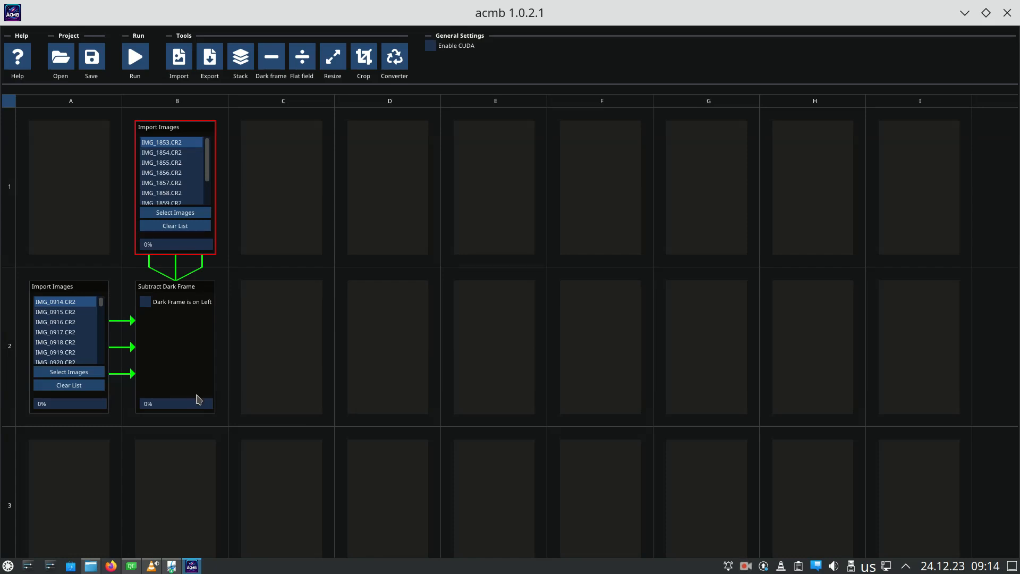
- View the sample flat frame IMG_1833.CR2 in Okular and return to acmb
click(172, 567)
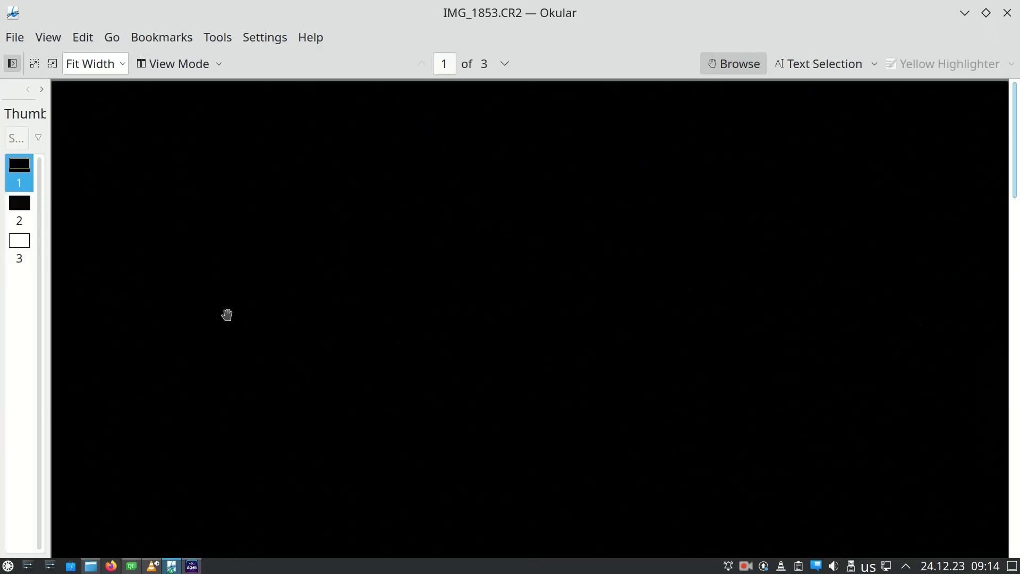
click(178, 567)
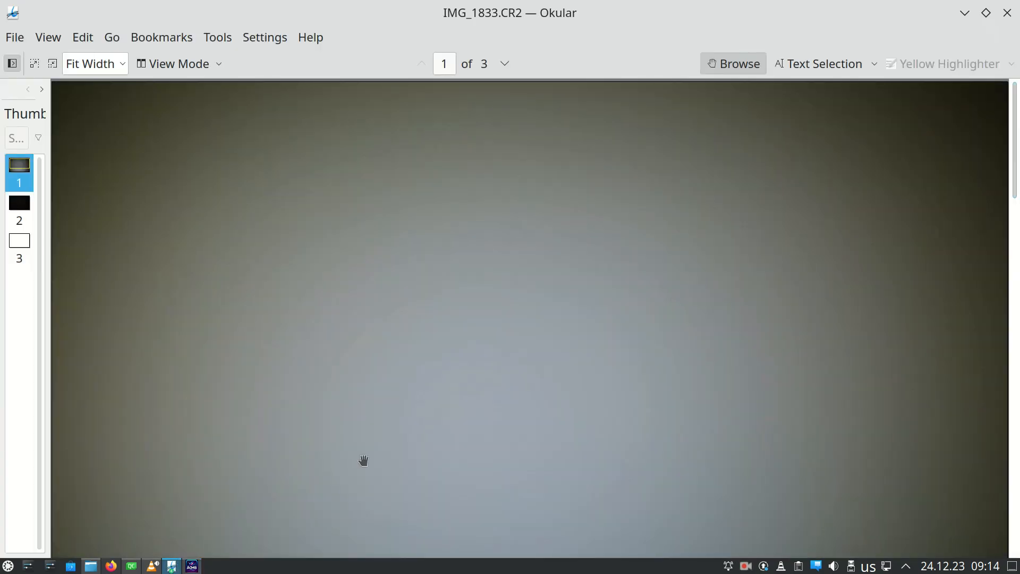
scroll(363, 462, down, 1)
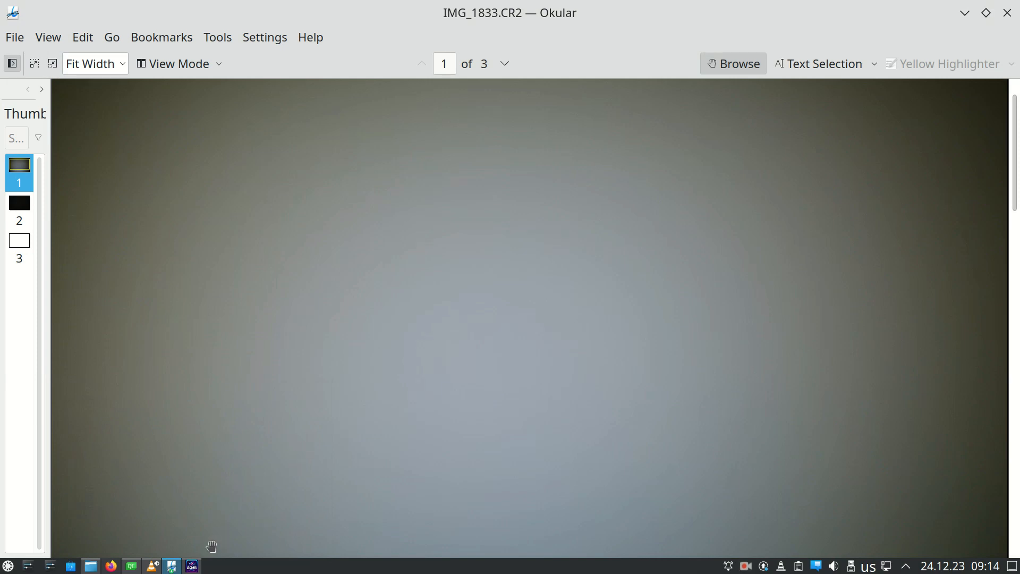
click(191, 566)
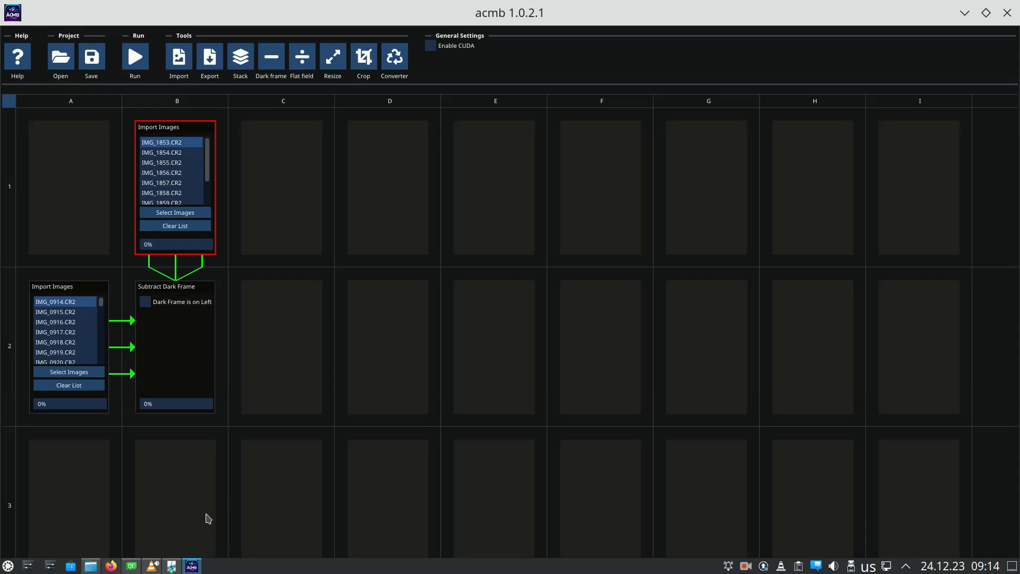
- Add an Apply Flat Field block in cell C2 and an Import Images block above it in C1
click(284, 305)
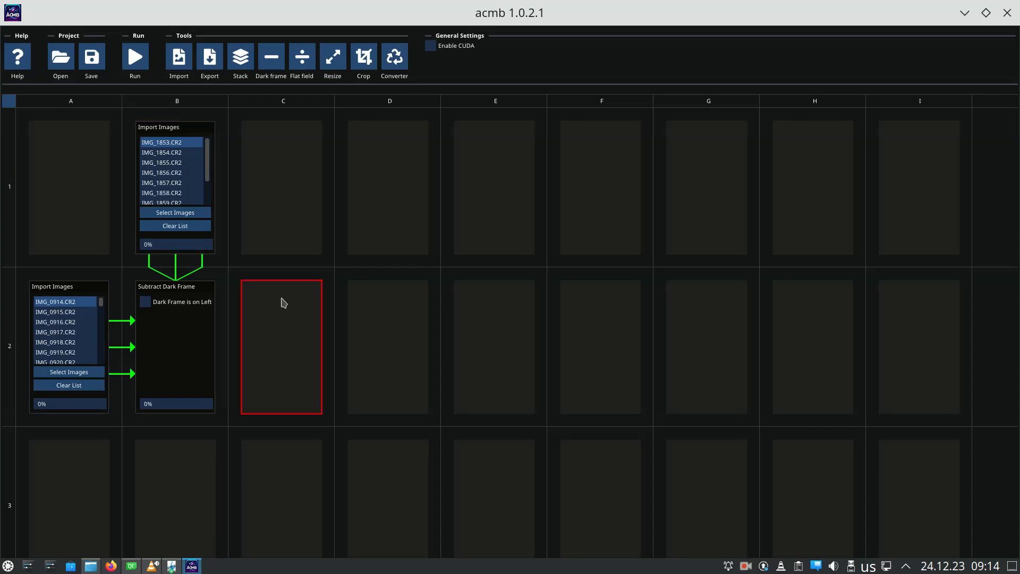
click(312, 63)
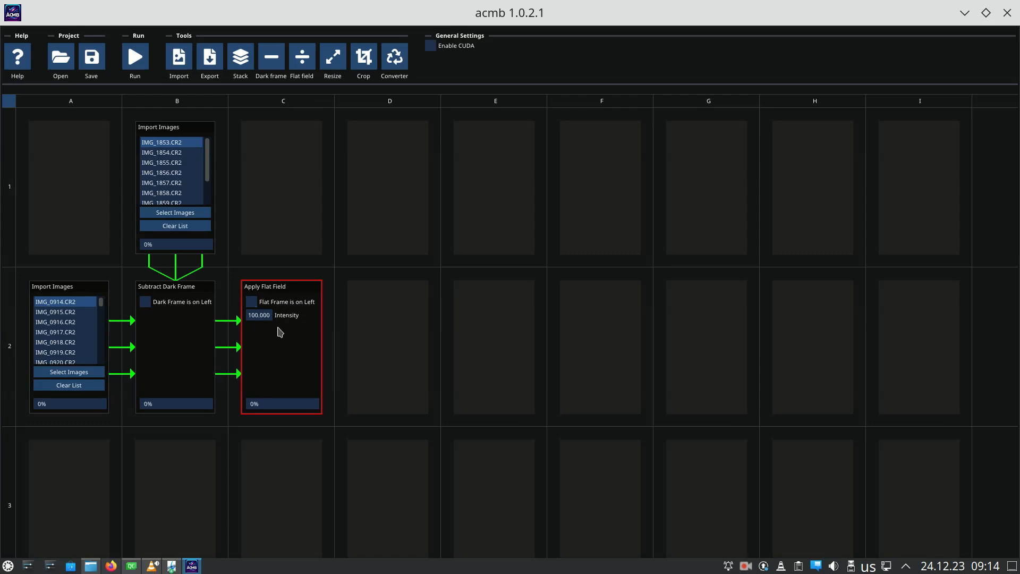
click(285, 177)
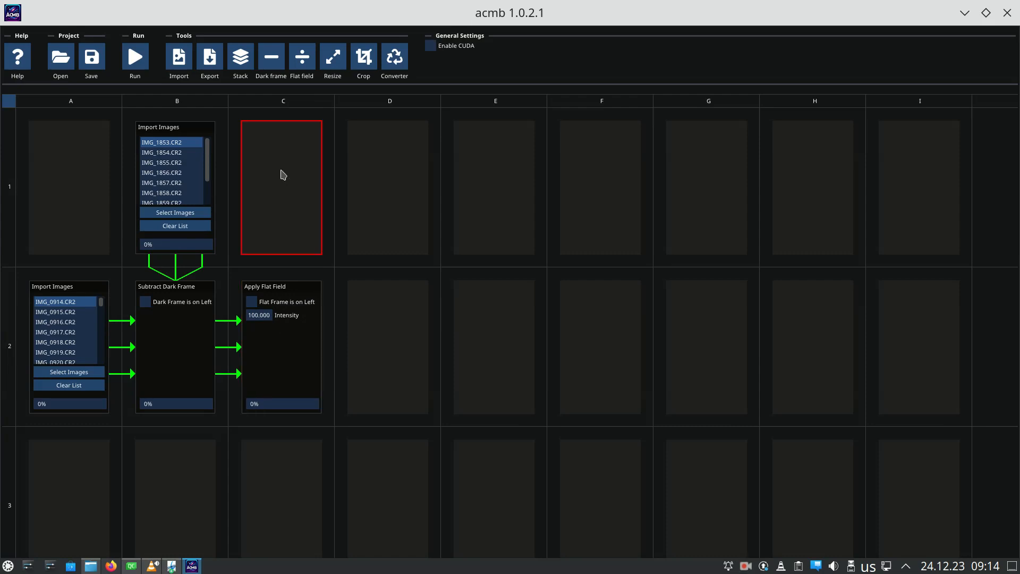
click(179, 57)
- Load flat frames IMG_1833.CR2 through IMG_1842.CR2 from !Milky_Way/Flats into C1, and switch its connection to C2 to merge into one
click(279, 213)
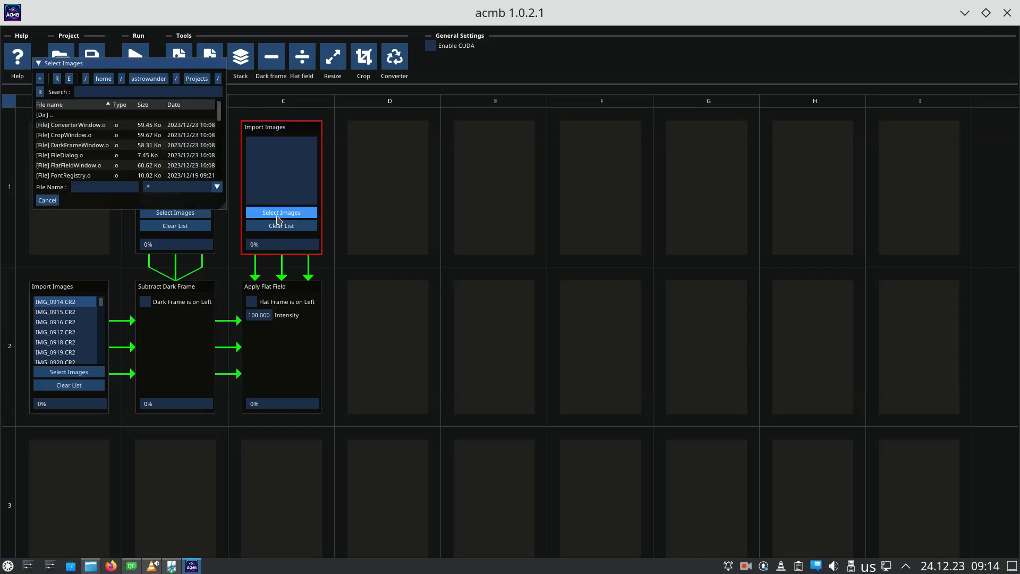
click(148, 78)
double_click(88, 117)
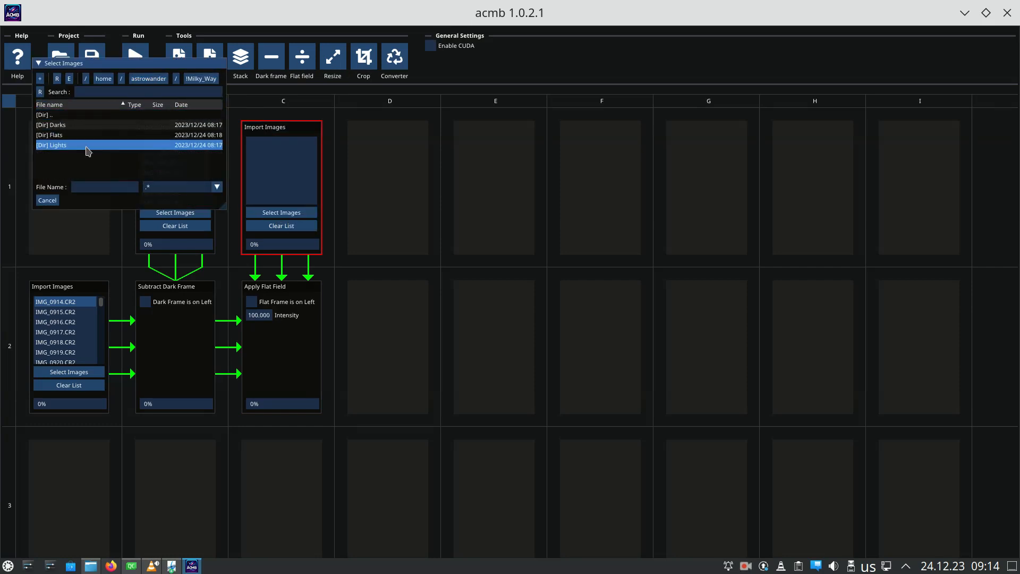
click(93, 126)
scroll(90, 154, down, 2)
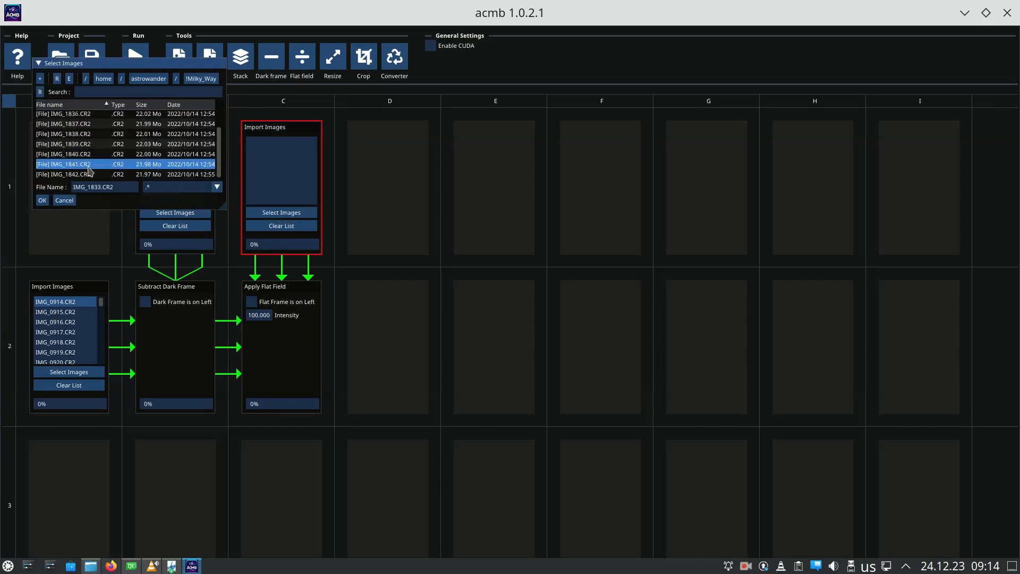
shift+click(90, 174)
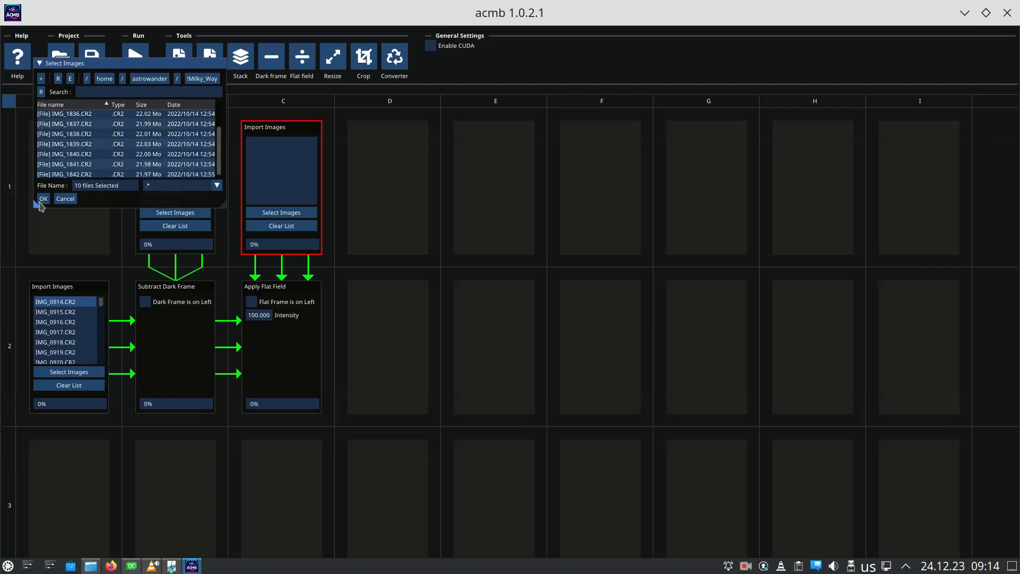
click(43, 200)
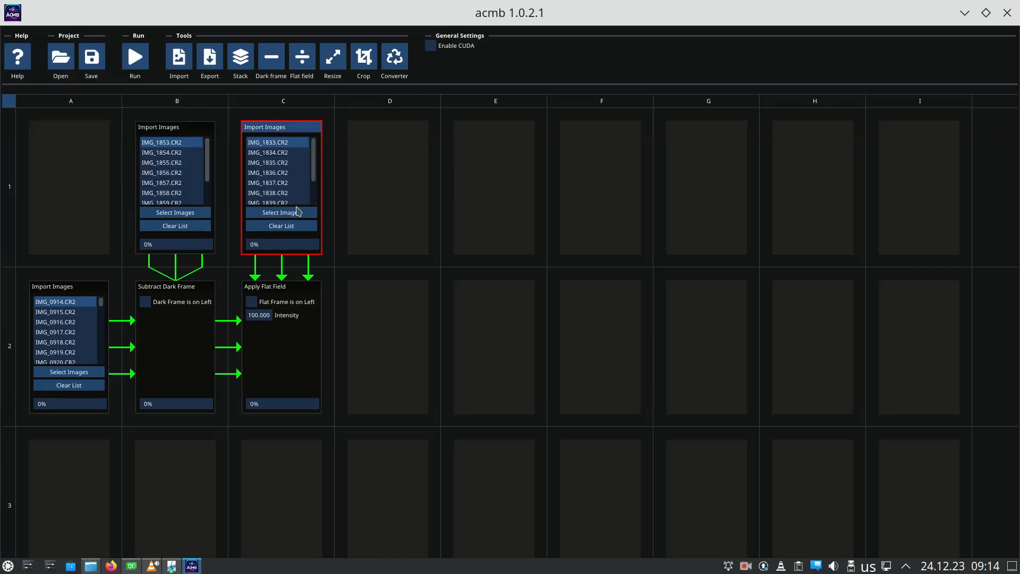
click(291, 274)
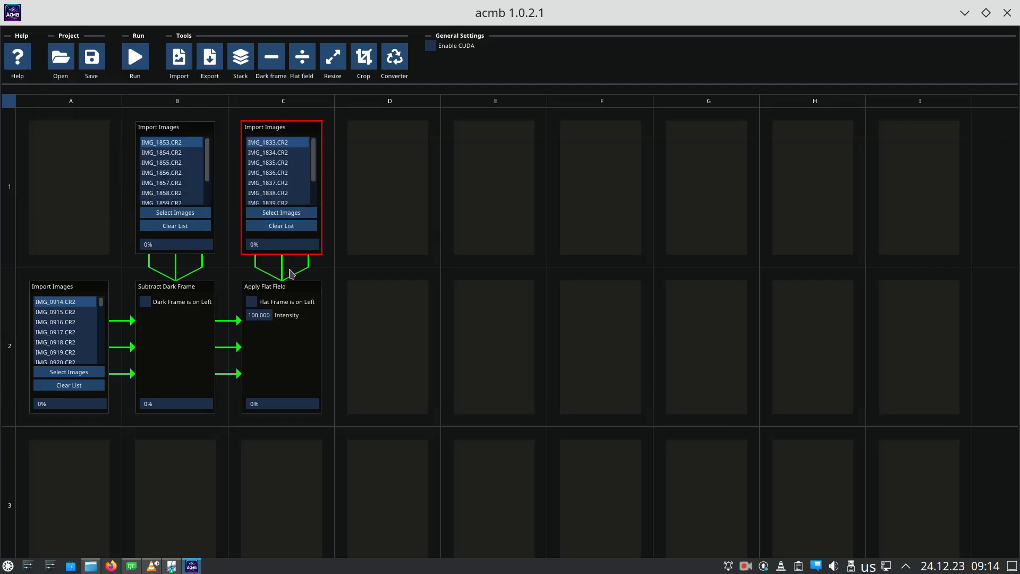
- Add a Stacker block in cell D2 and a Resize block in cell E2
click(396, 339)
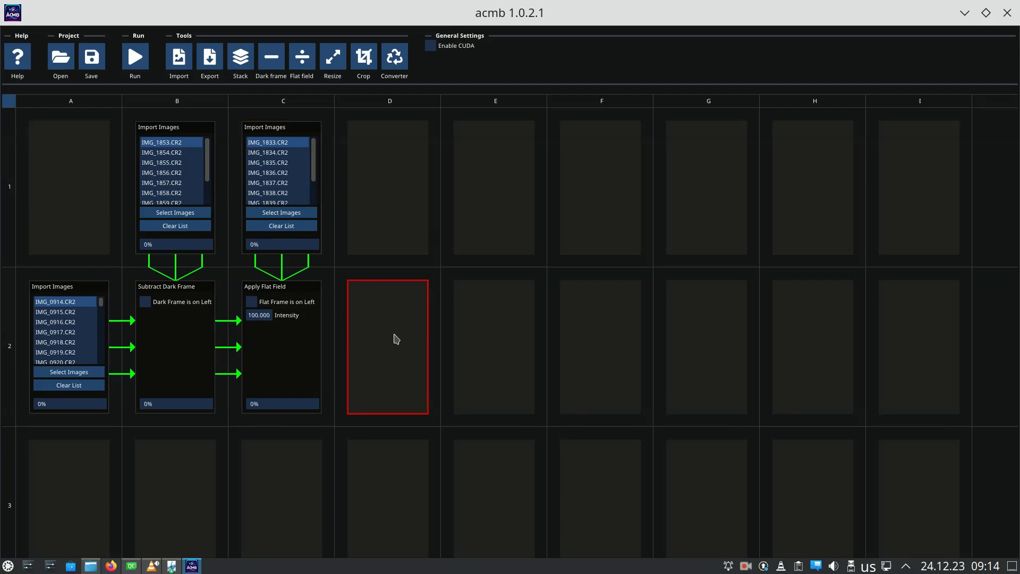
click(244, 59)
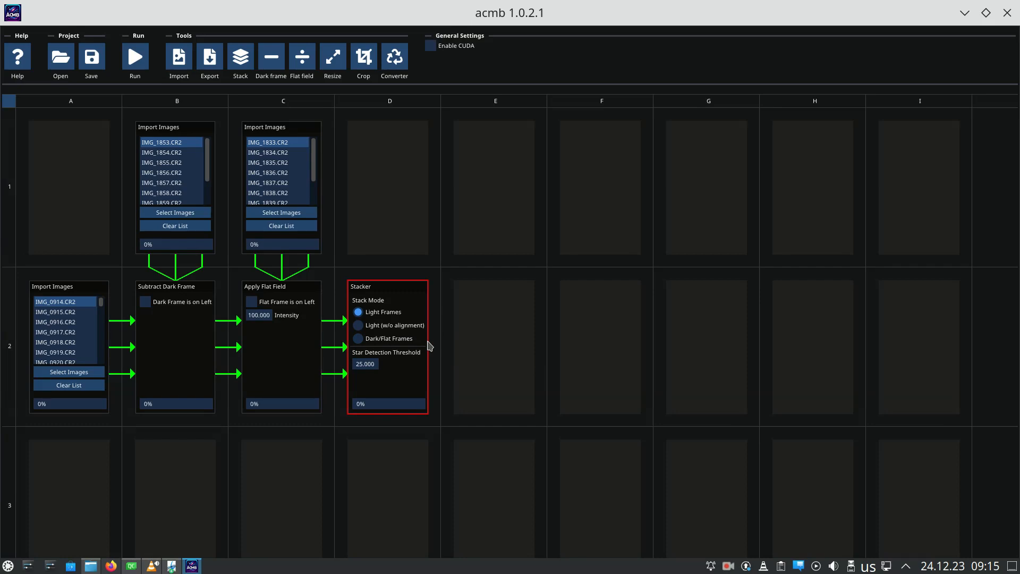
click(493, 331)
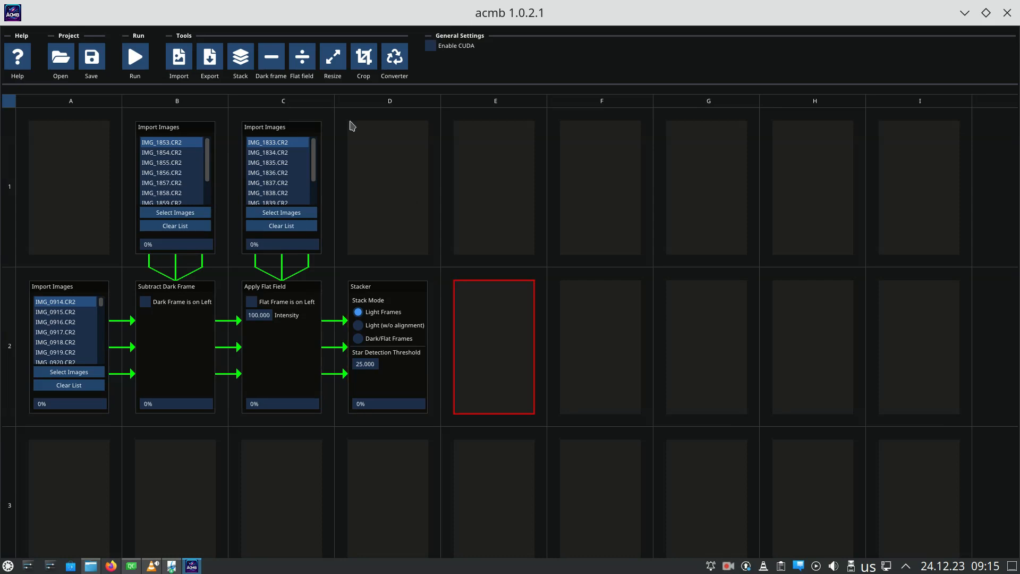
click(333, 62)
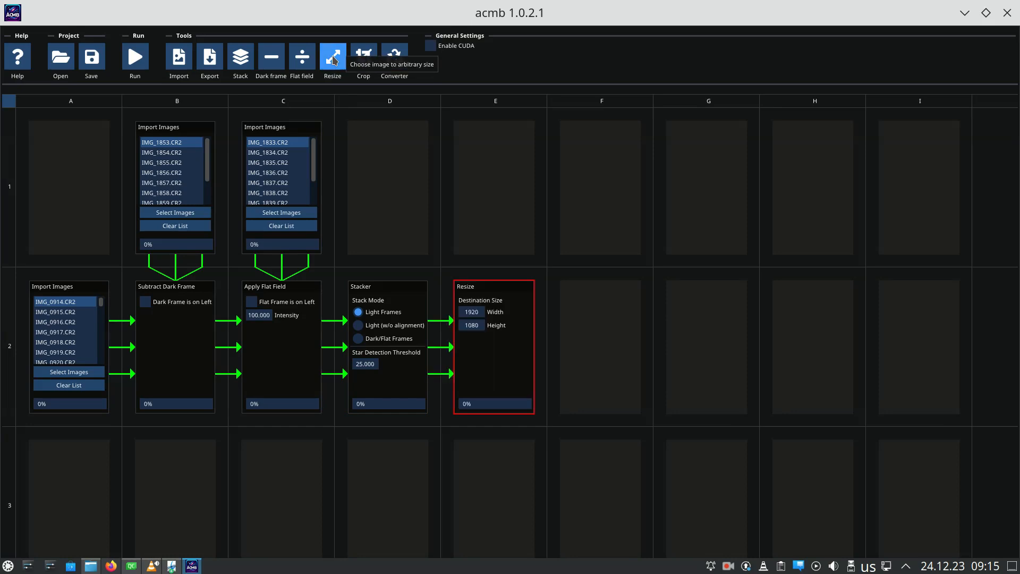
- Set the Resize block's destination size to 3840 width and 2560 height
double_click(476, 313)
text(3840)
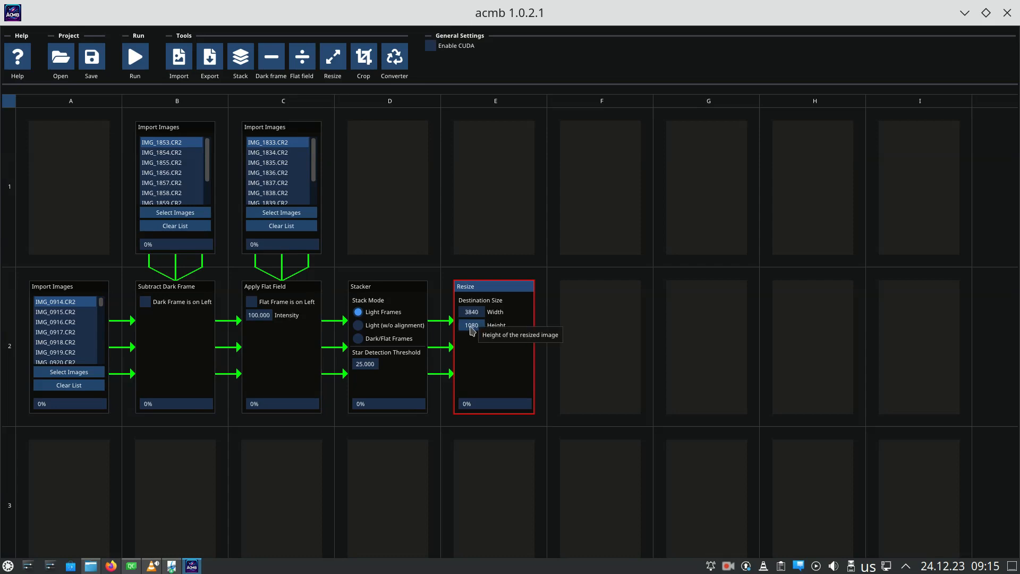
double_click(472, 325)
text(2560)
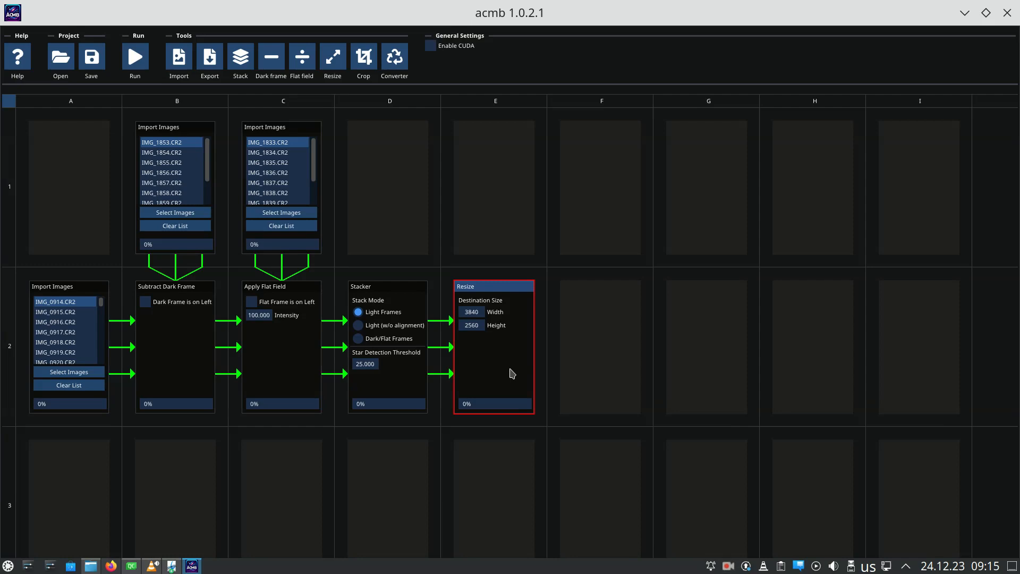
- Add a Crop block in cell F2 with its crop area set to top 200, width 3840 and height 2160
click(589, 349)
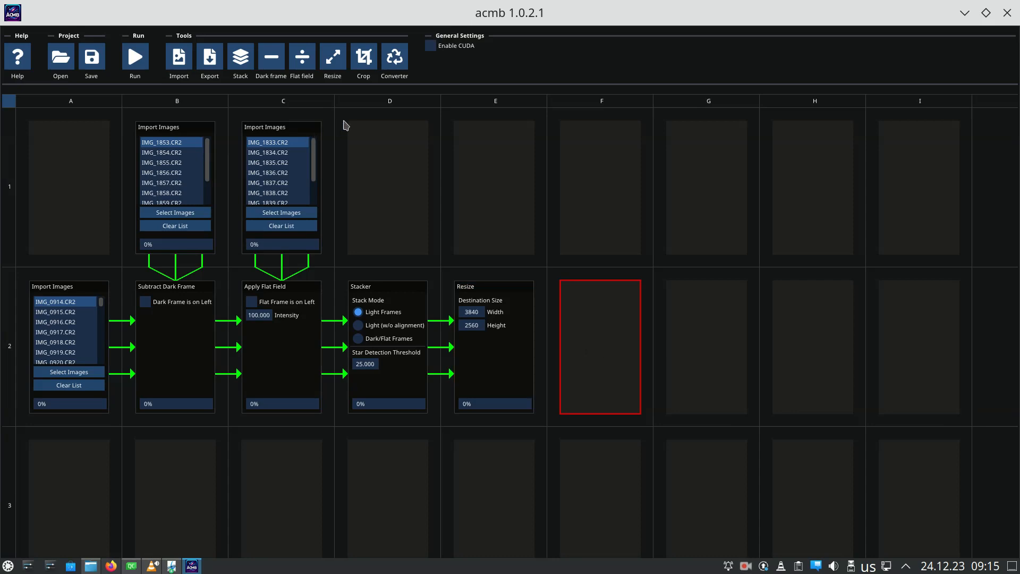
click(364, 59)
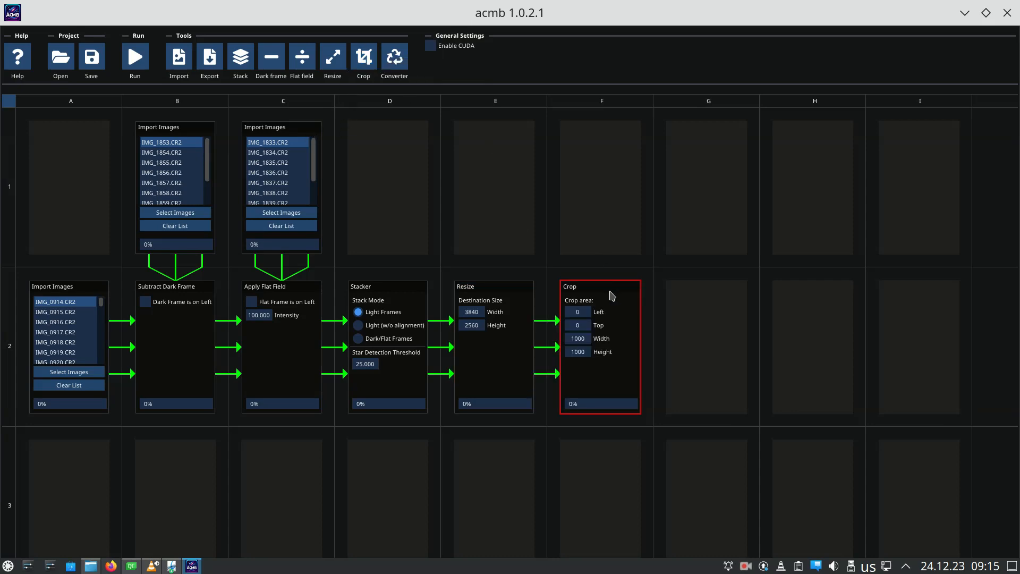
click(577, 325)
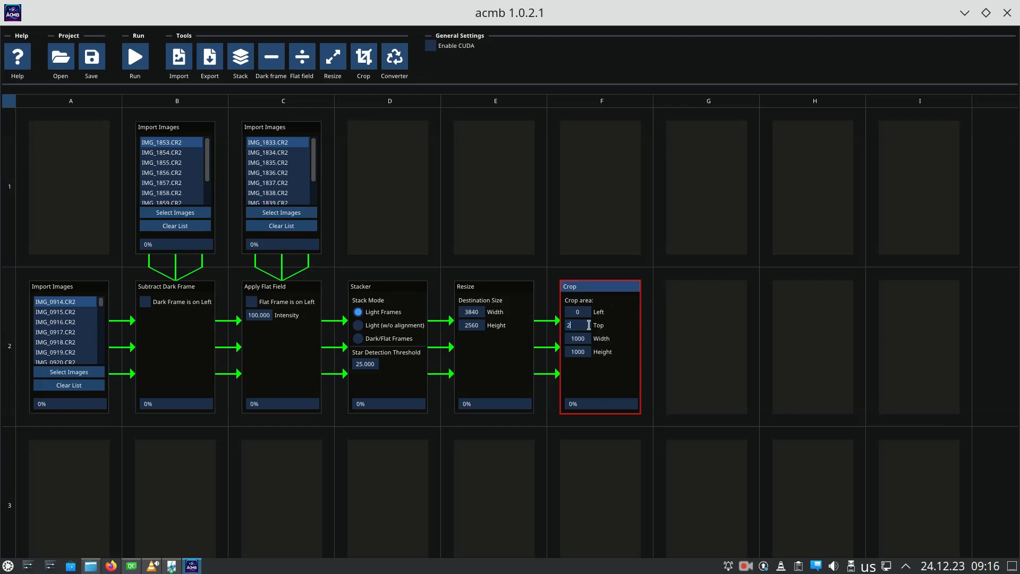
text(200)
click(580, 339)
text(3840)
click(579, 351)
text(216)
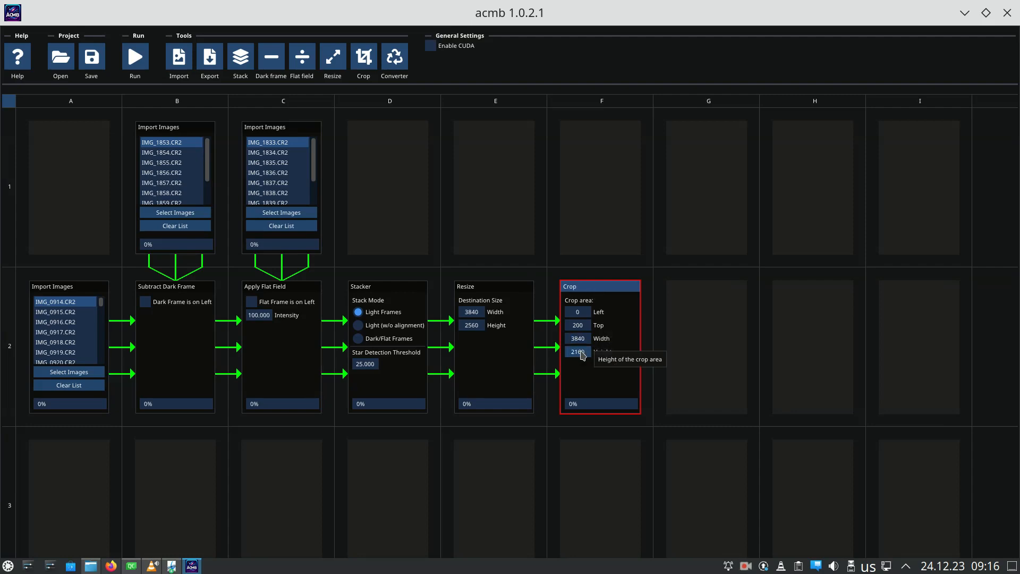
- Add a Converter block in cell G2 with RGB24 as the target pixel format
click(702, 335)
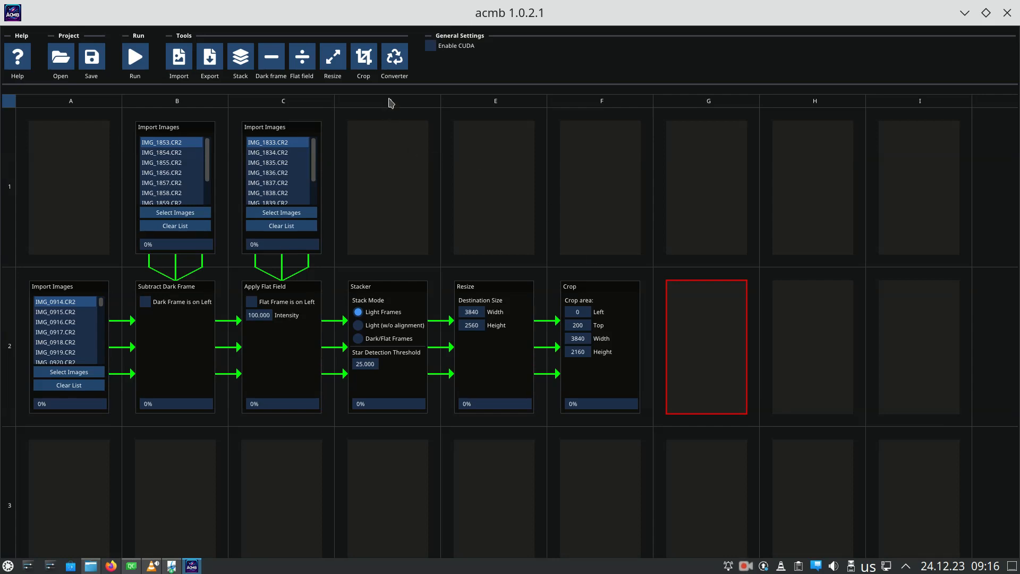
click(394, 63)
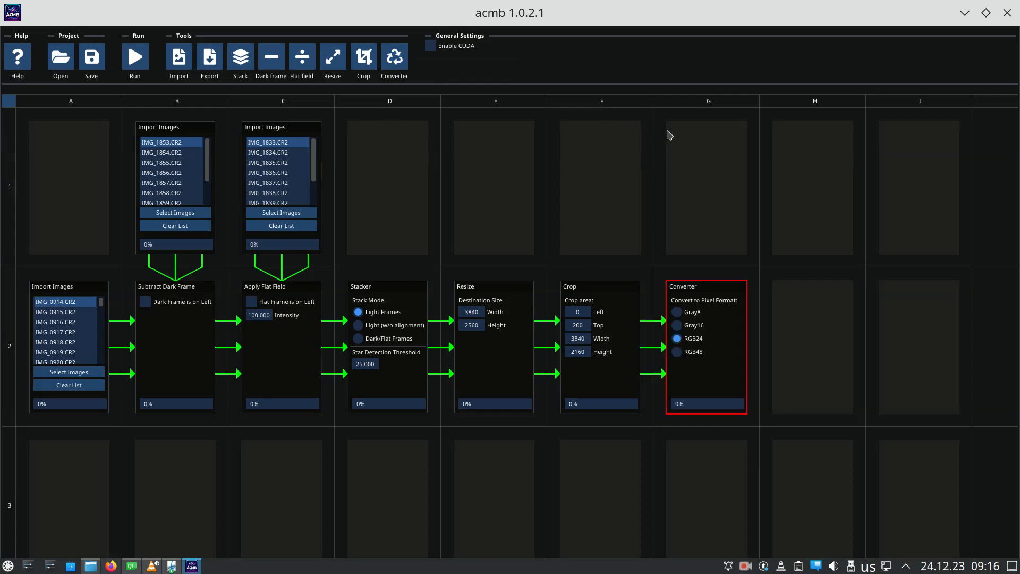
click(691, 343)
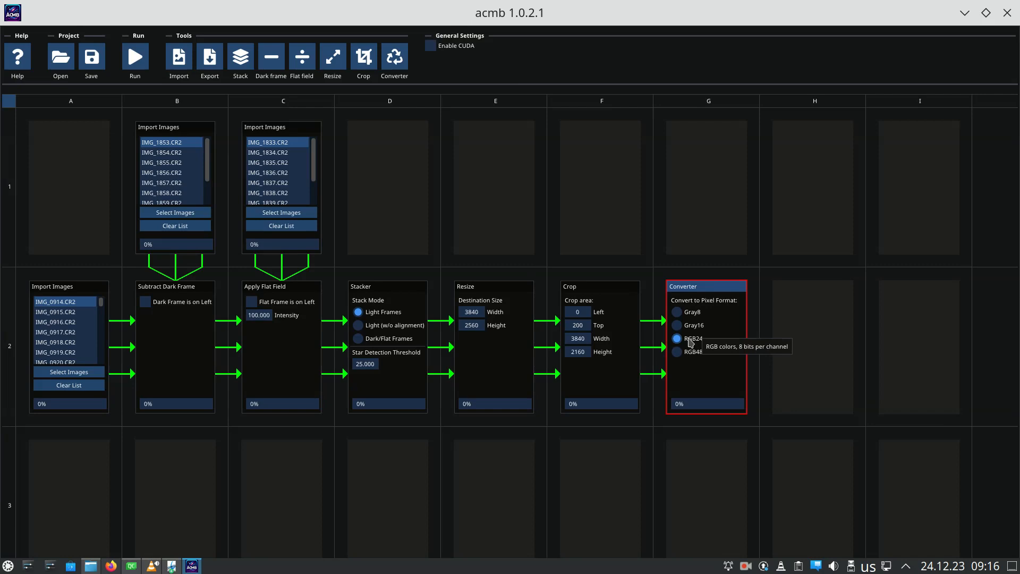
- Add an Export Images block in cell H2 and set its output file to out.jpg in the !Milky_Way folder
click(815, 342)
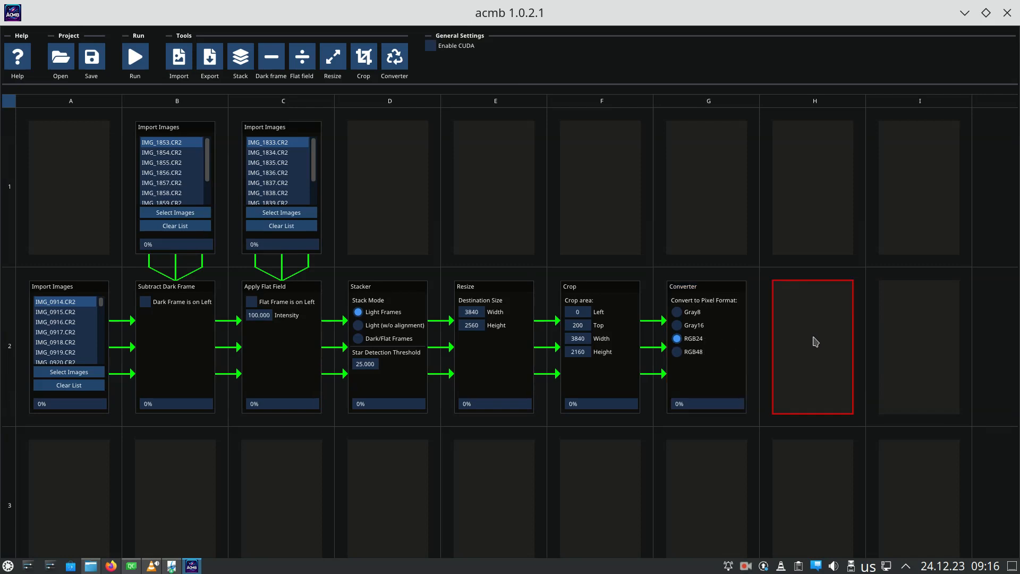
click(210, 58)
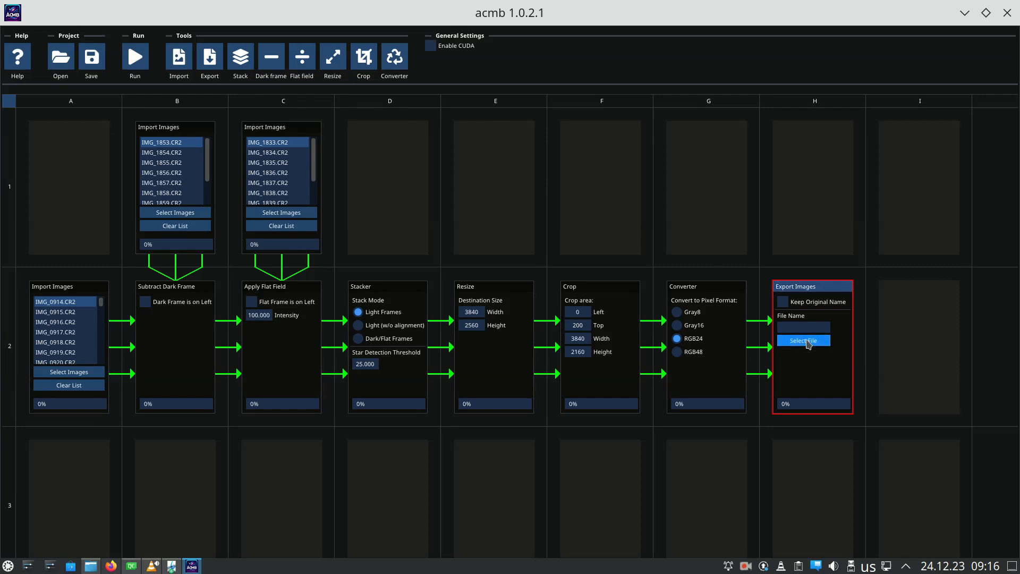
click(804, 341)
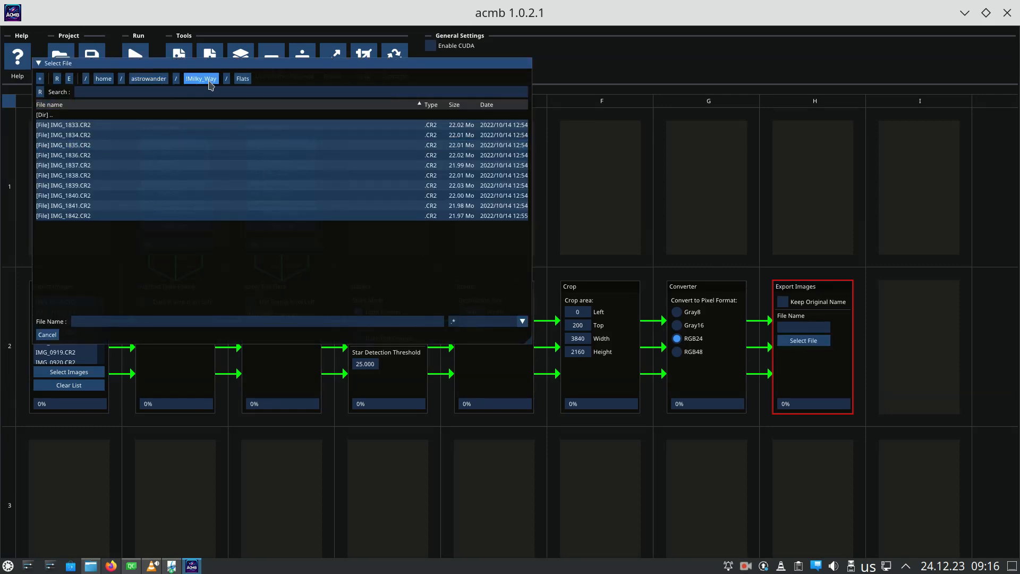
click(211, 85)
click(519, 322)
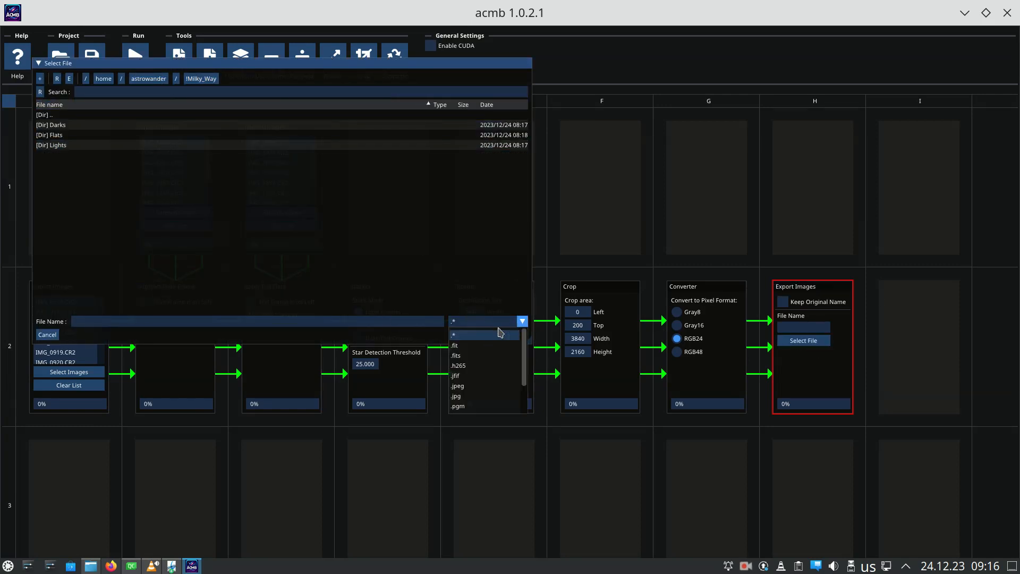
click(489, 396)
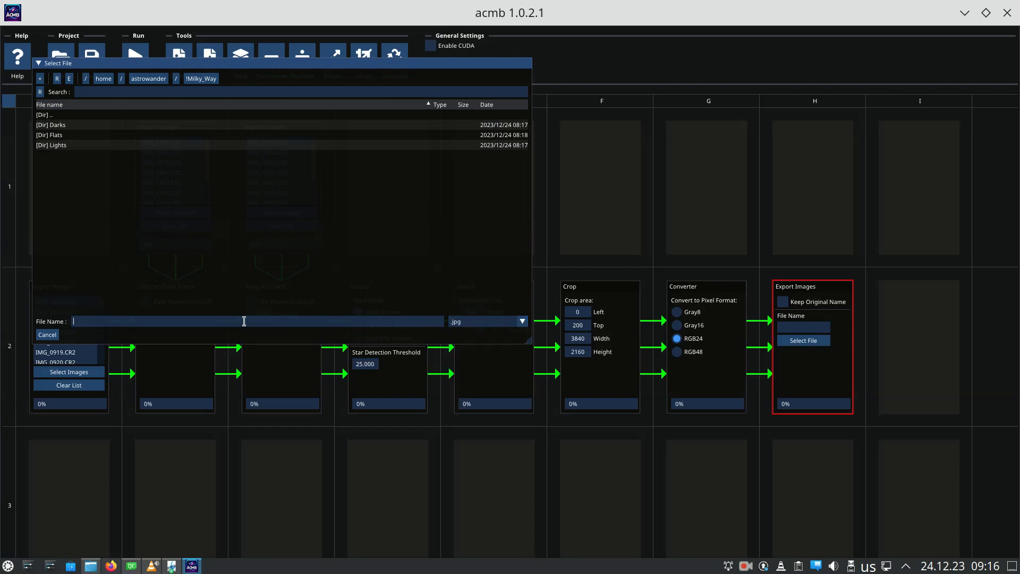
text(out)
click(43, 335)
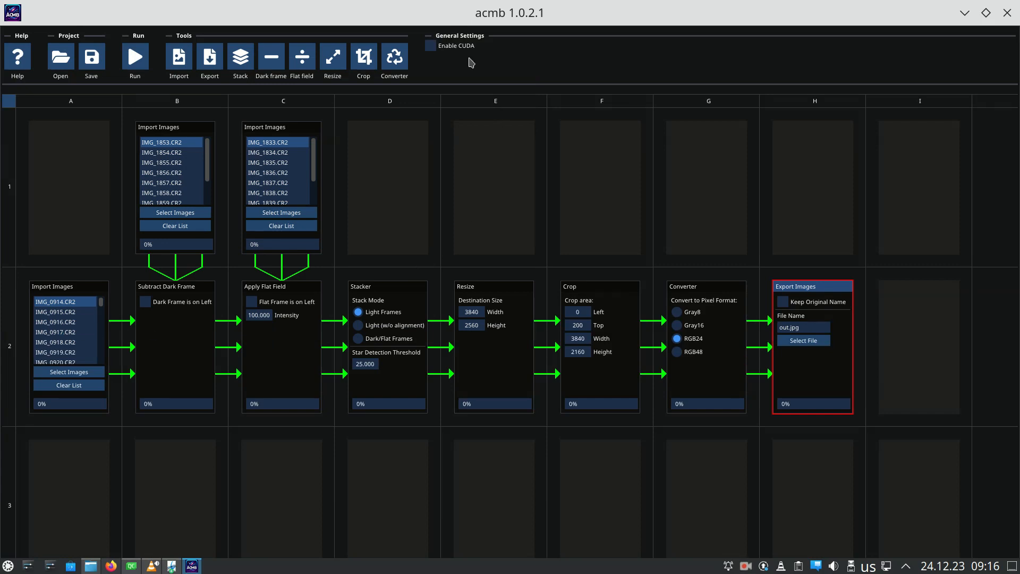
- Enable CUDA, run the pipeline and dismiss the completion message
click(431, 46)
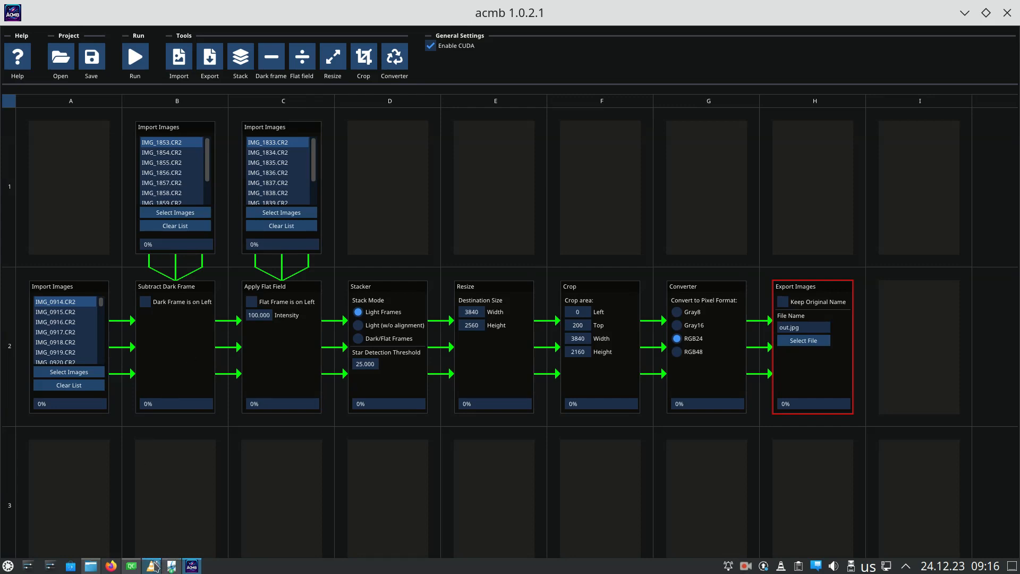
click(145, 59)
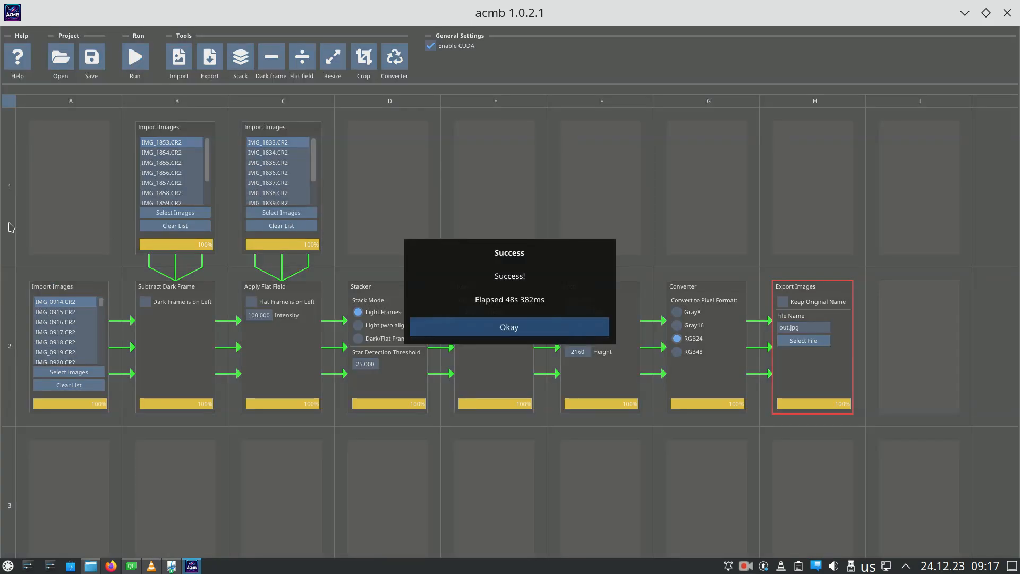
click(525, 338)
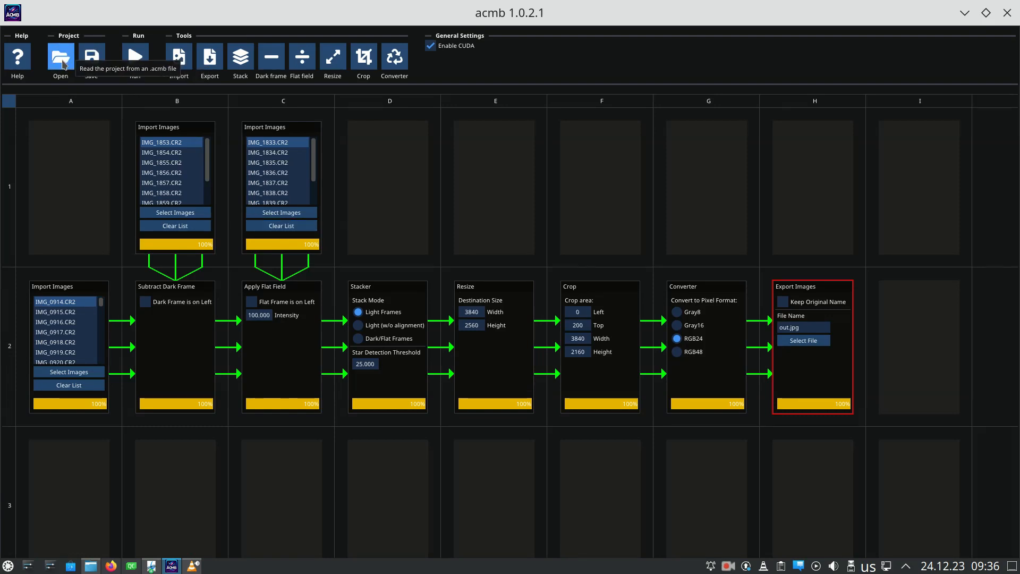
- Look through the .acmb project presets available in the presets folder without loading one
click(61, 62)
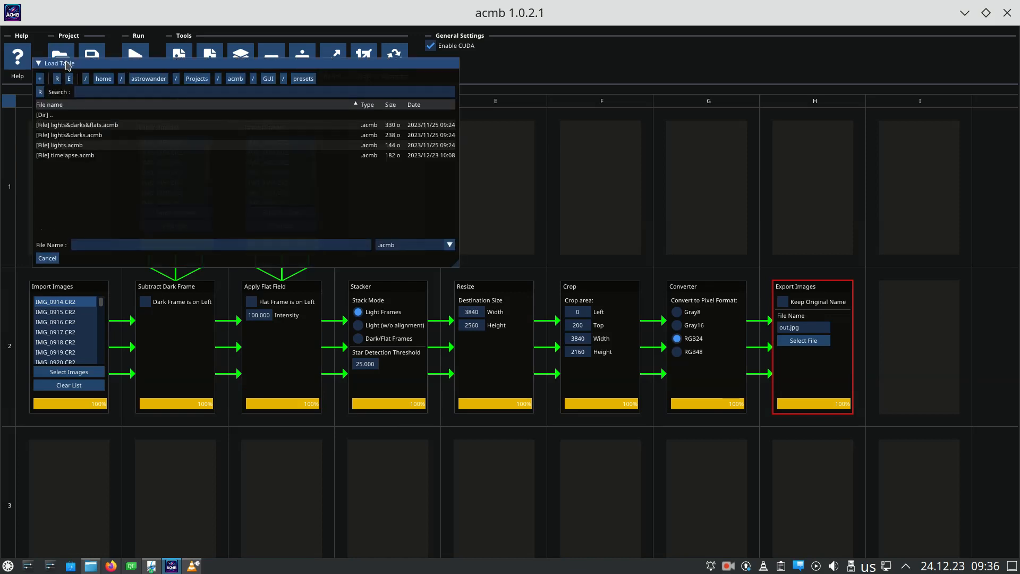
click(135, 124)
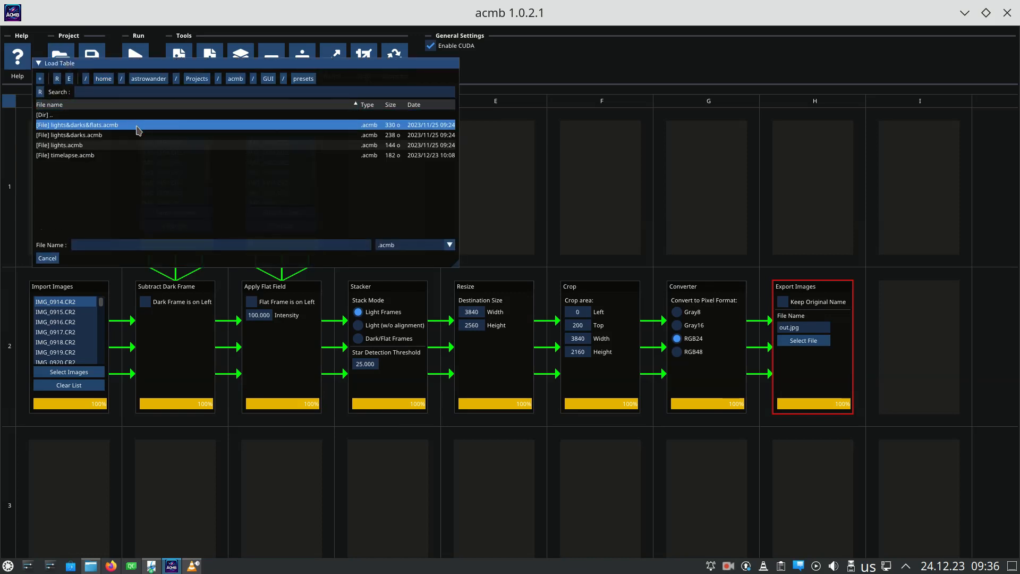
click(141, 135)
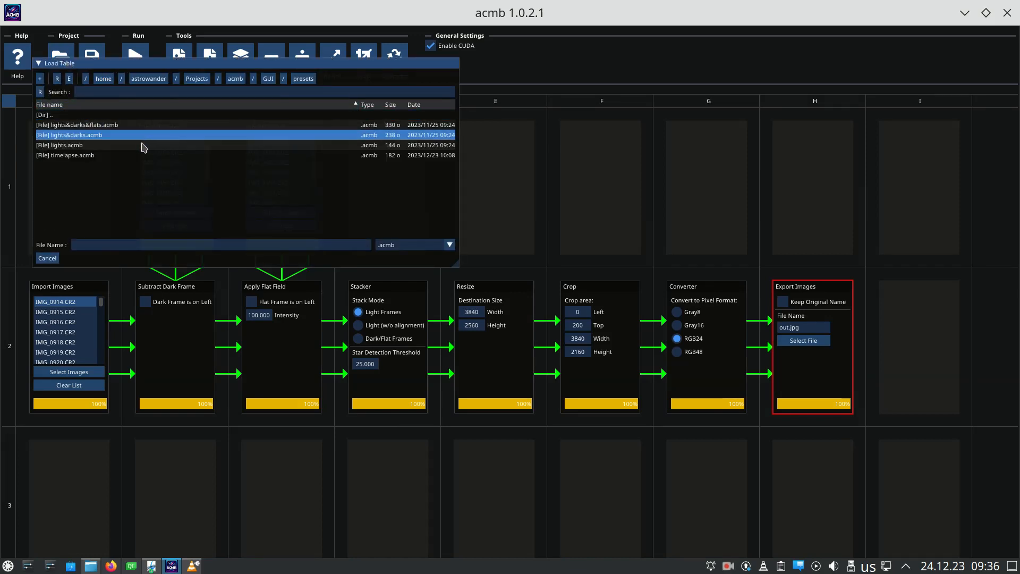
click(143, 147)
click(144, 155)
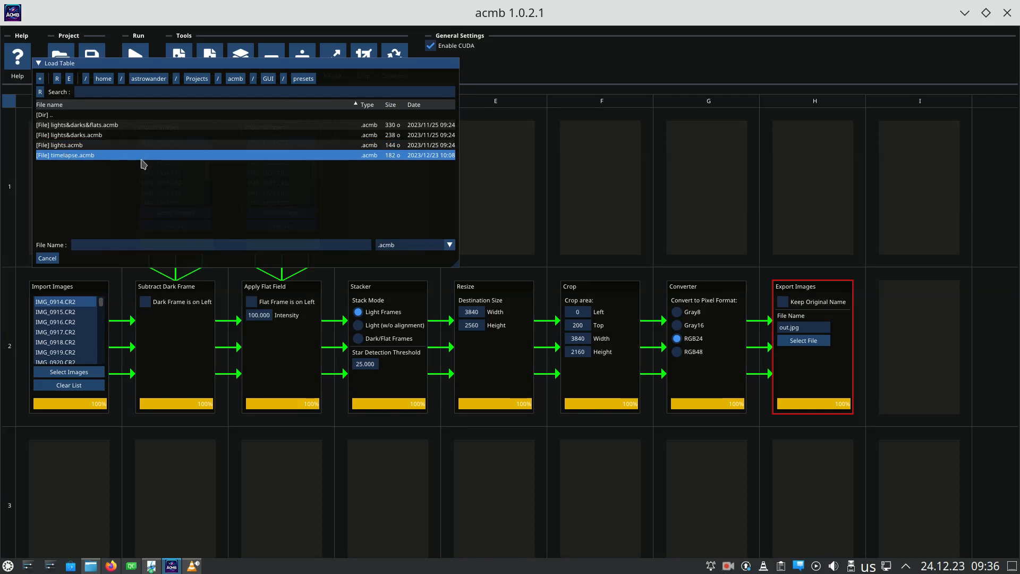
click(135, 175)
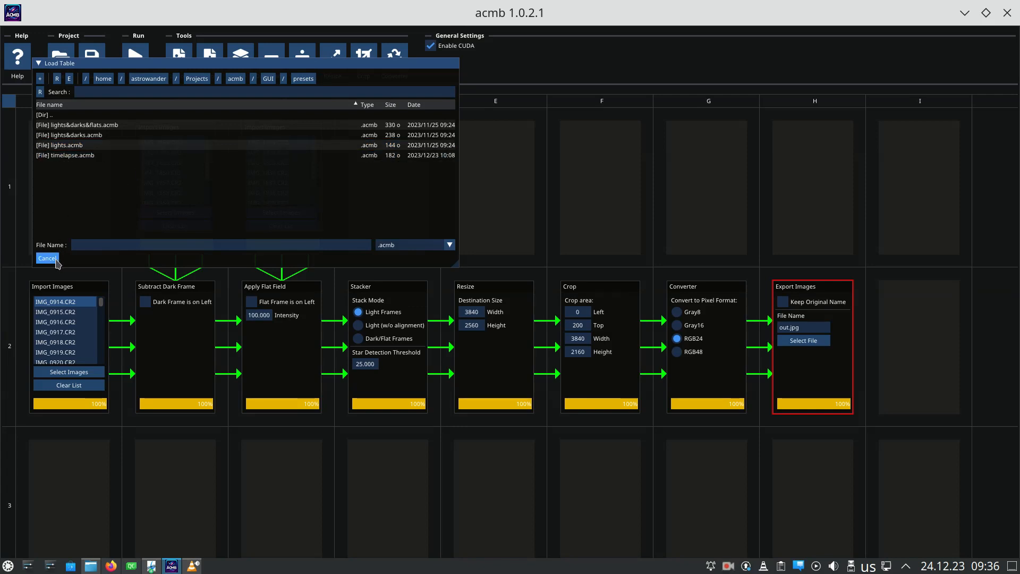
click(47, 259)
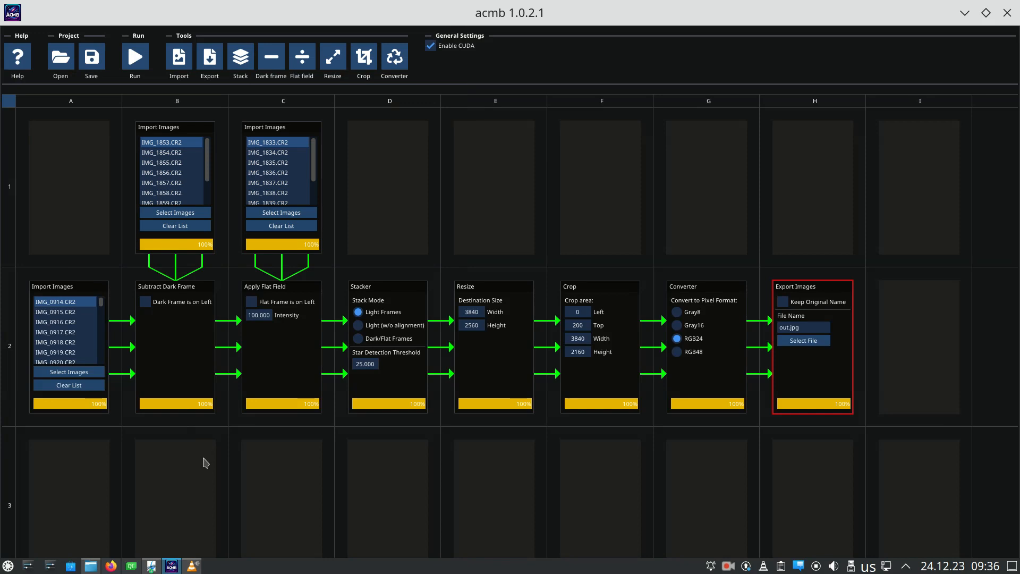
- Switch to Dolphin and open out.jpg from the !Milky_Way folder in Gwenview to view the stacked result
click(90, 566)
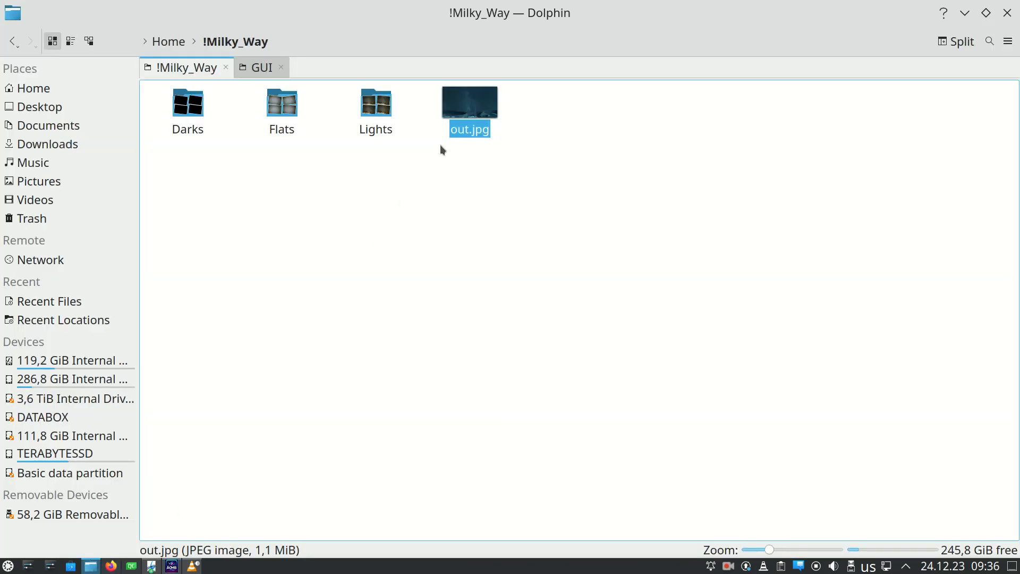
double_click(470, 104)
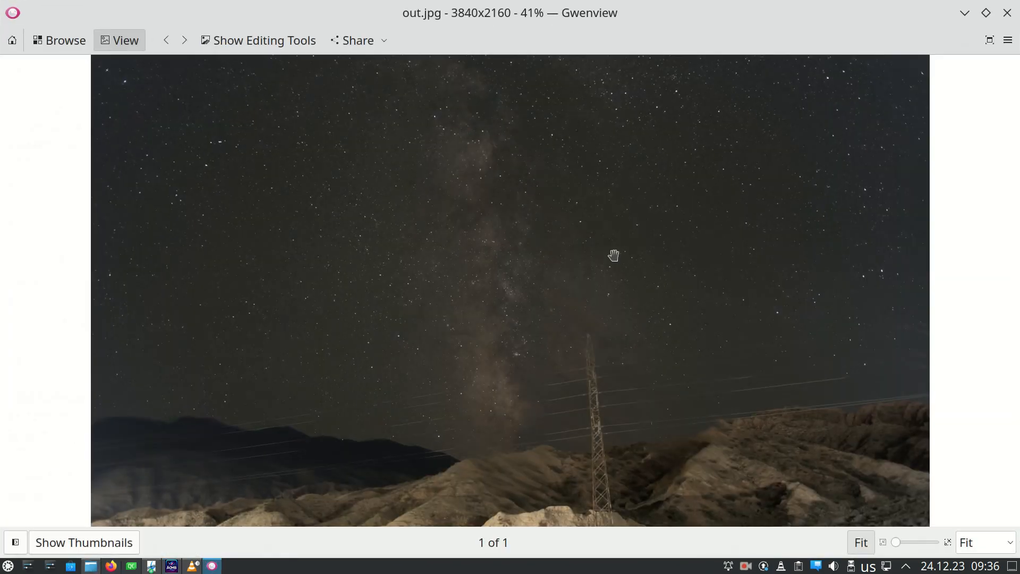